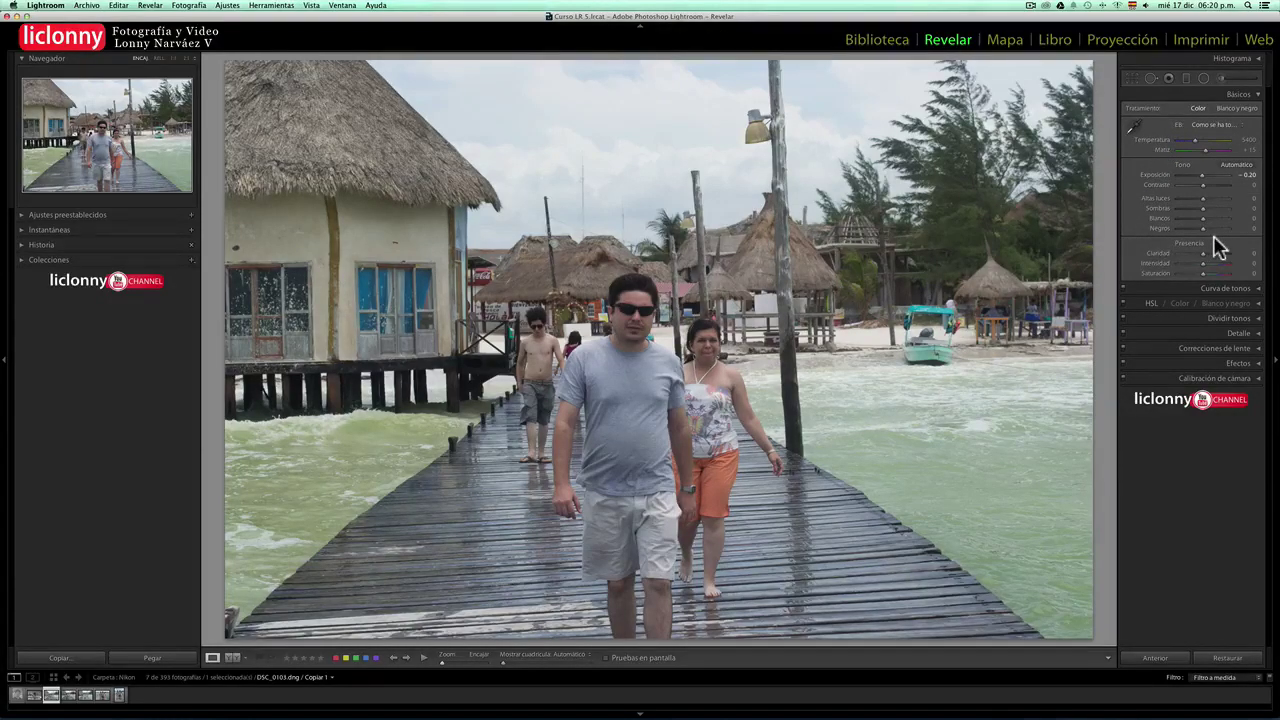
Browse other photos in the filmstrip, then return to the pier photo DSC_0103
click(68, 695)
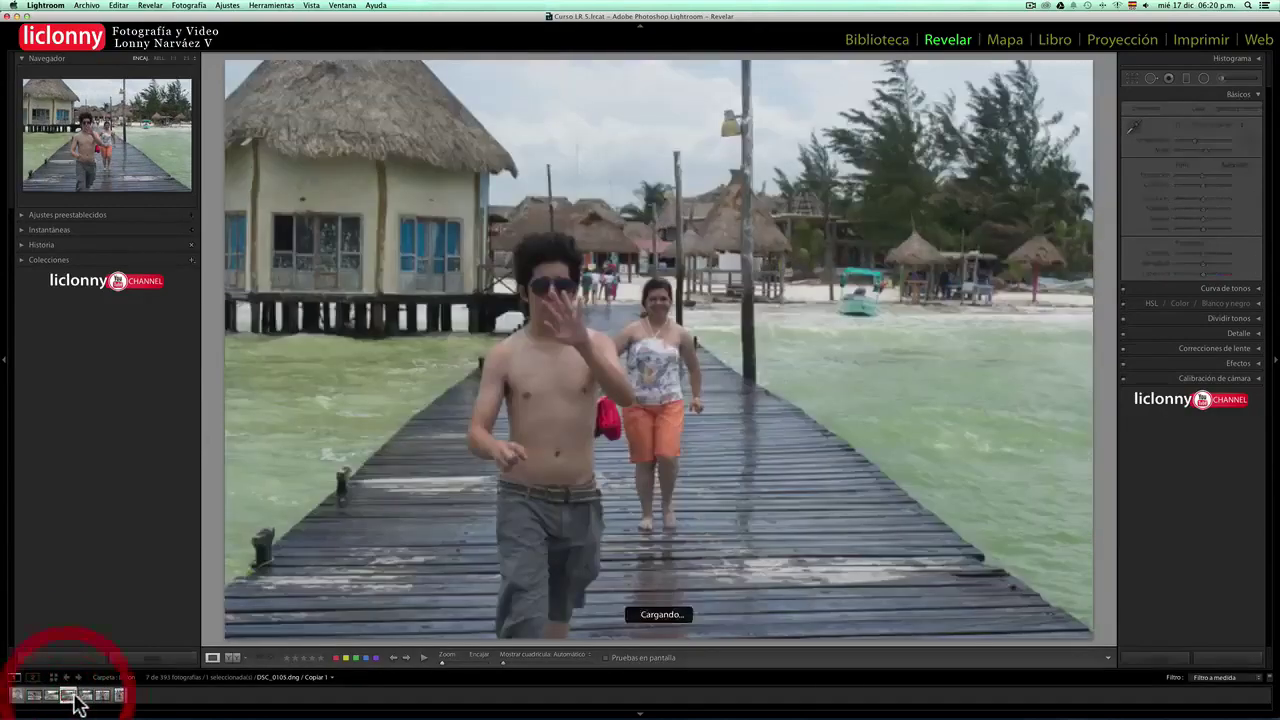
click(88, 695)
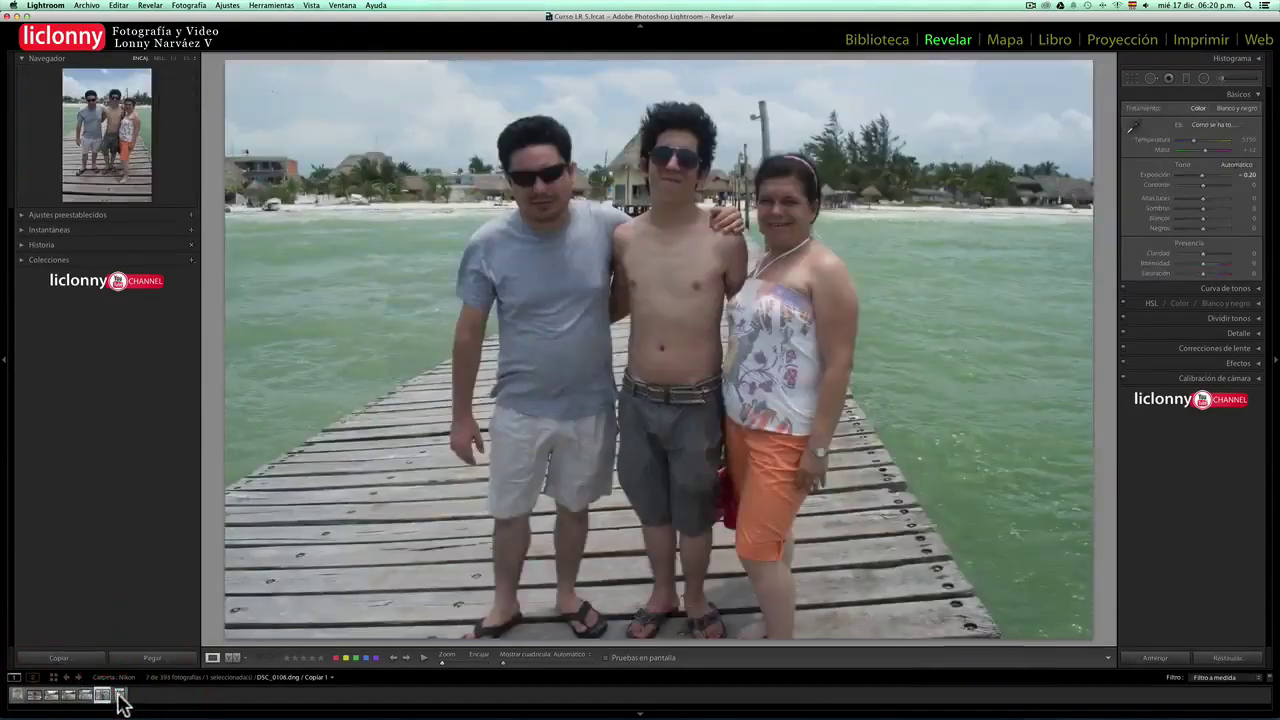
click(119, 695)
click(51, 695)
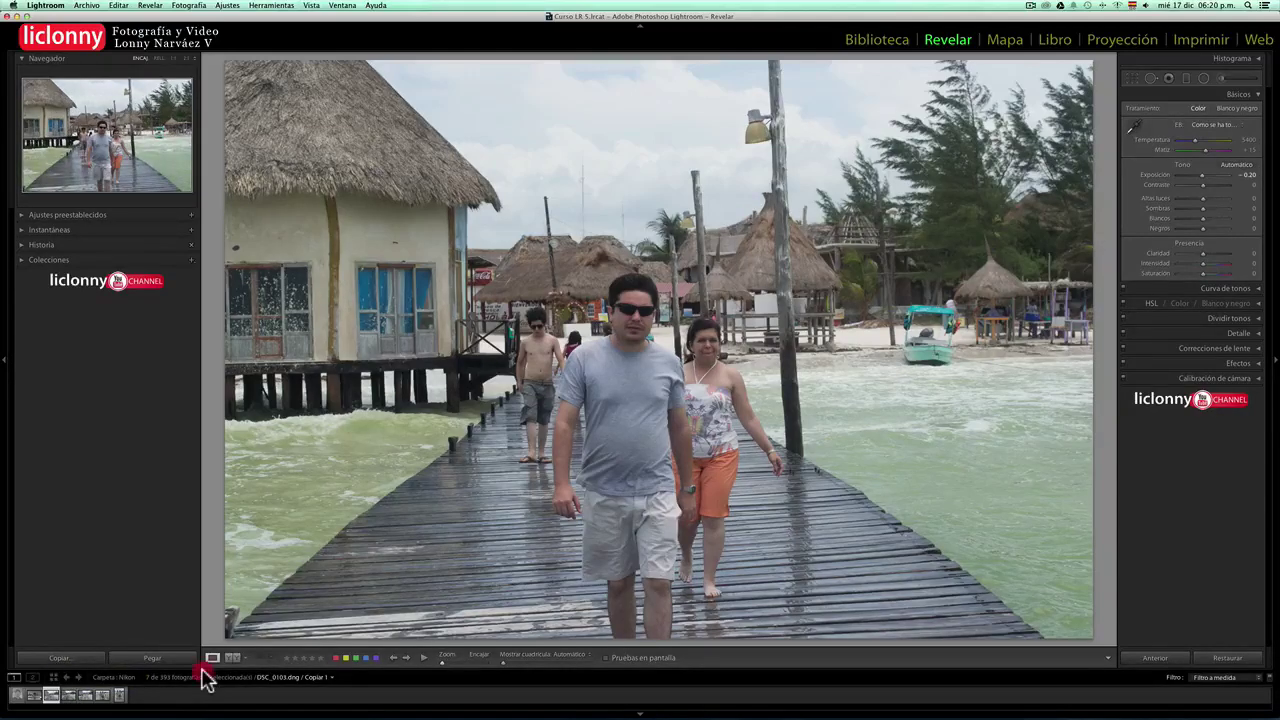
Enlarge the filmstrip thumbnails, select photos 3–7, and set syncing to Sincr. automática
drag(203, 668, 203, 614)
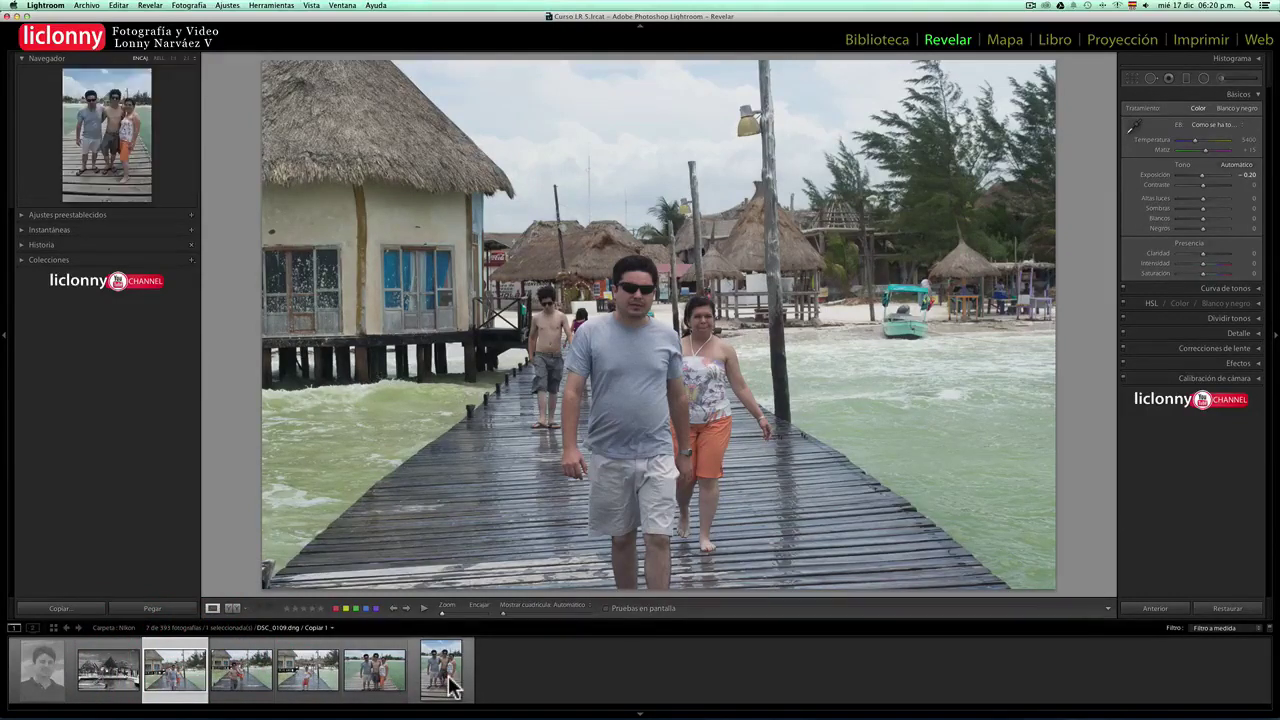
mouse_move(441, 668)
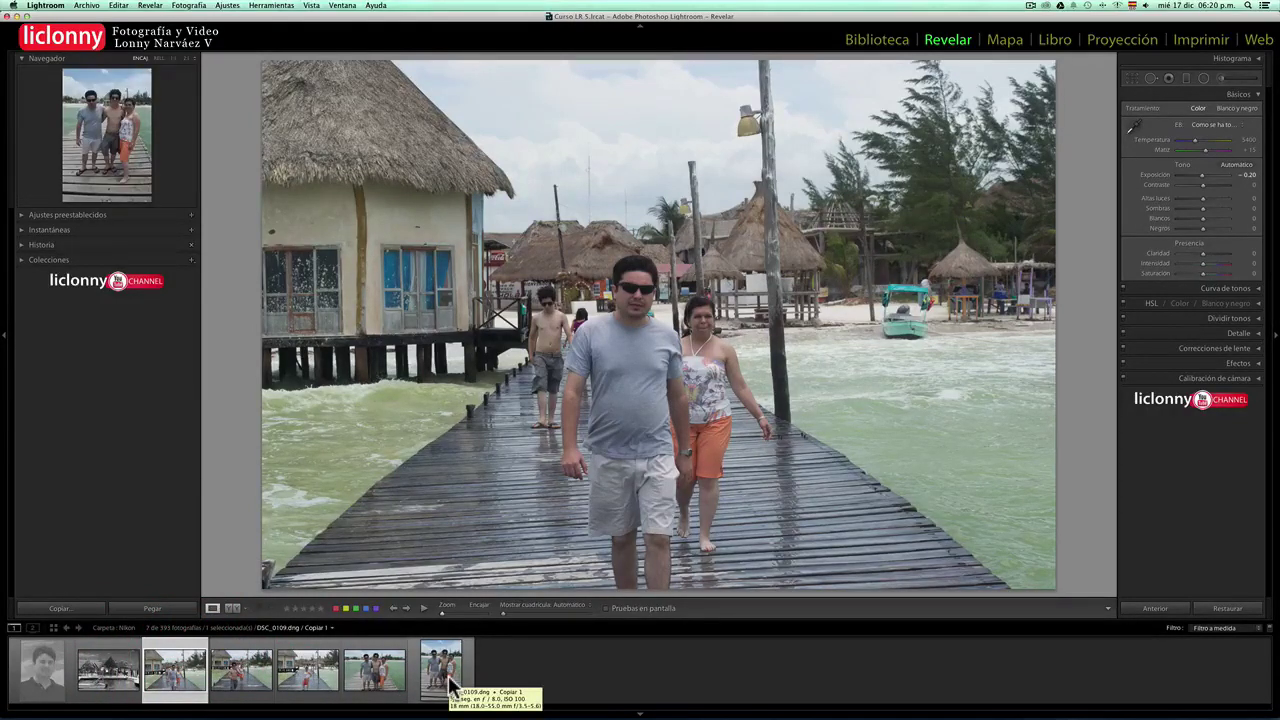
key(shift)
shift+click(450, 688)
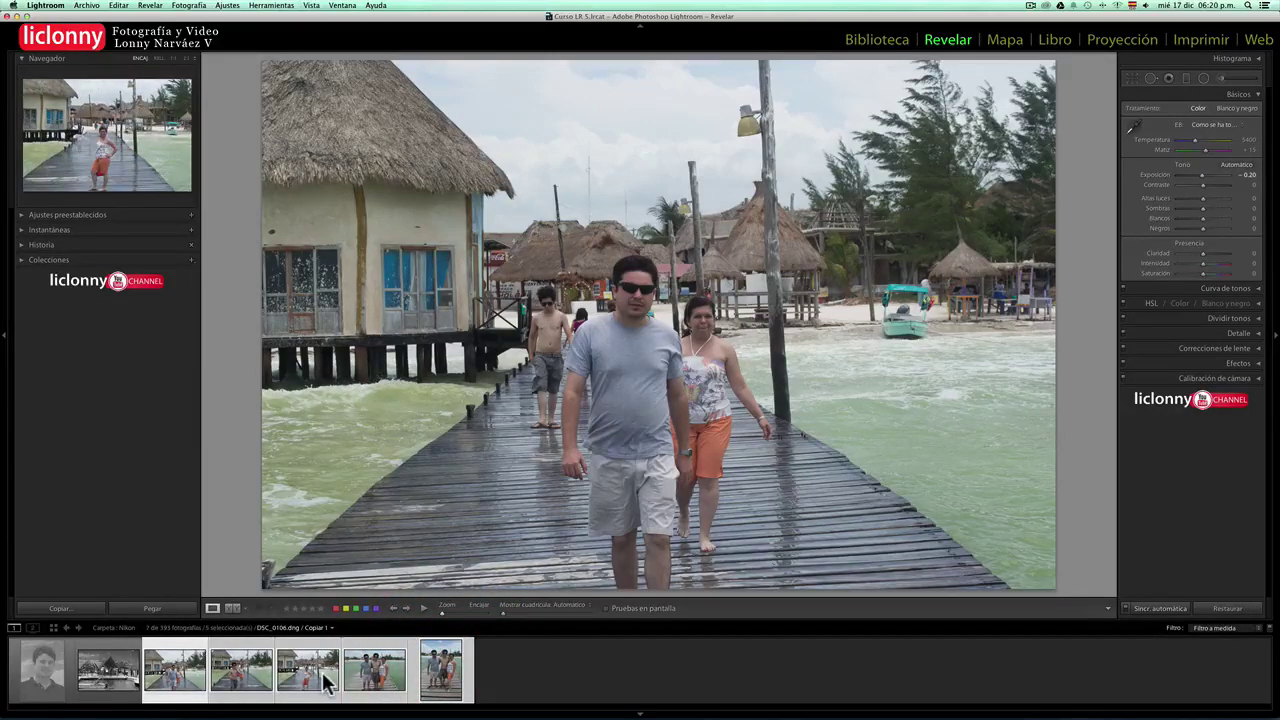
click(1125, 608)
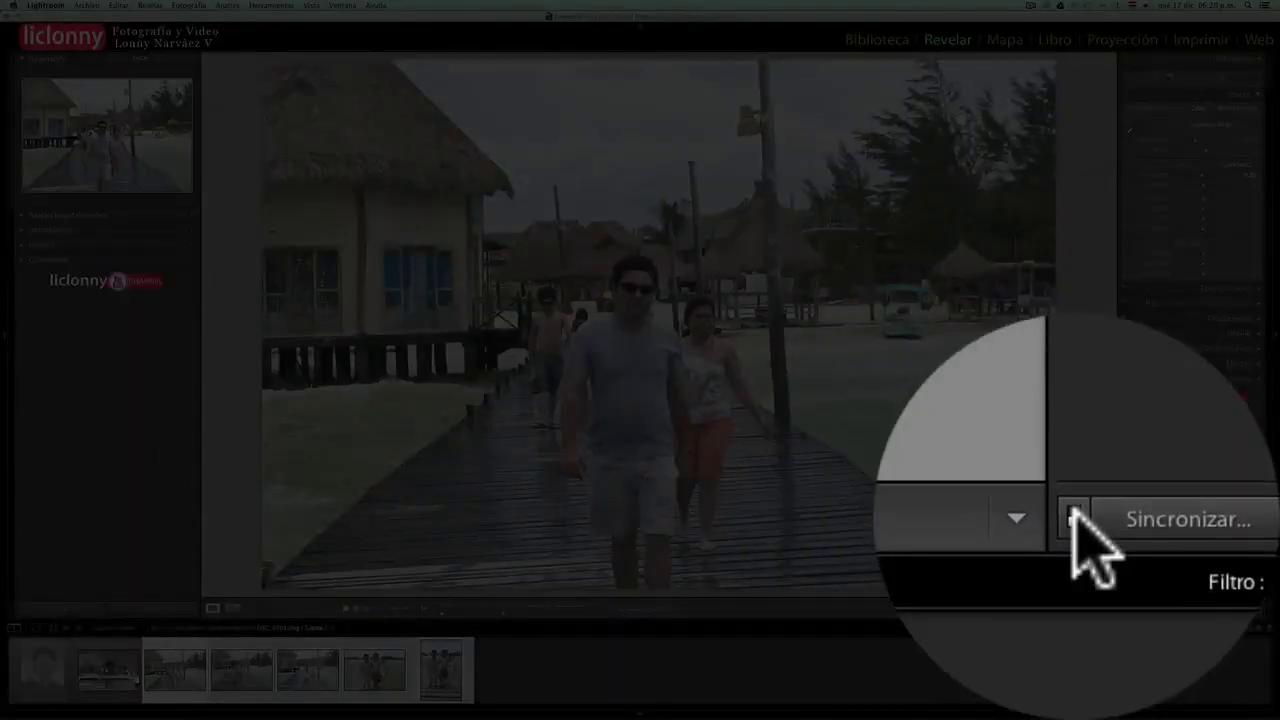
click(1073, 512)
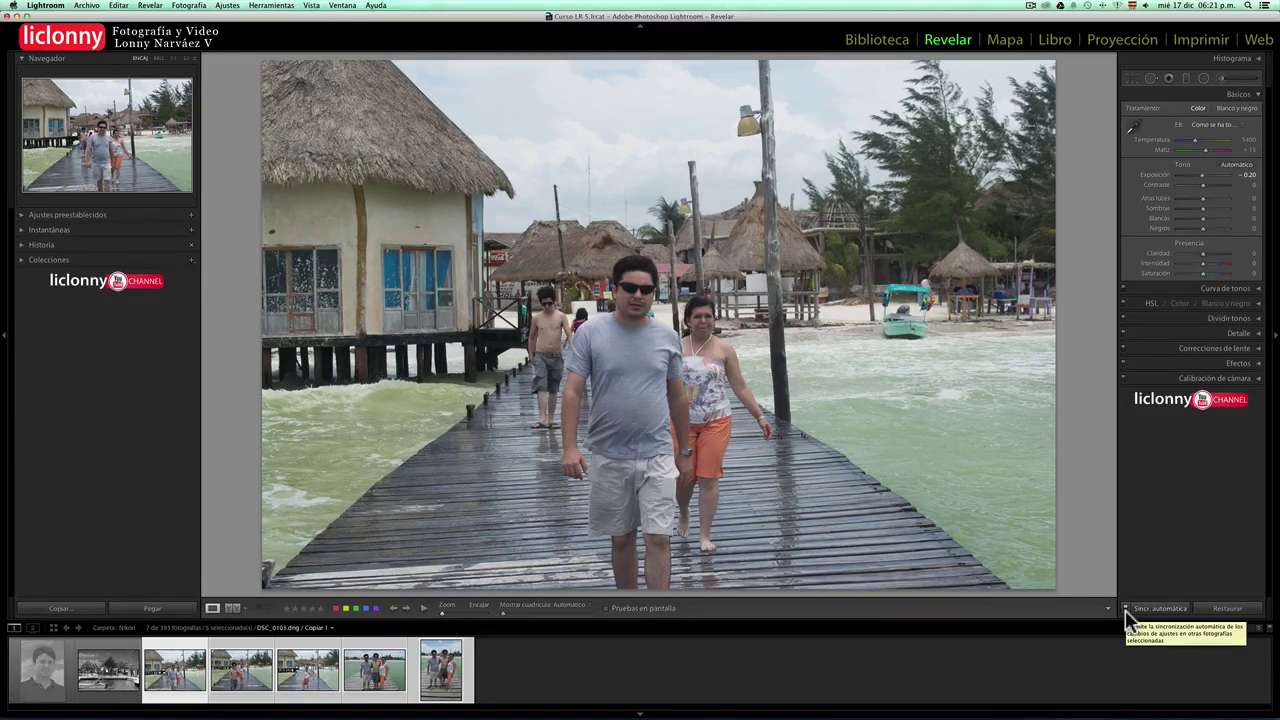
click(1125, 610)
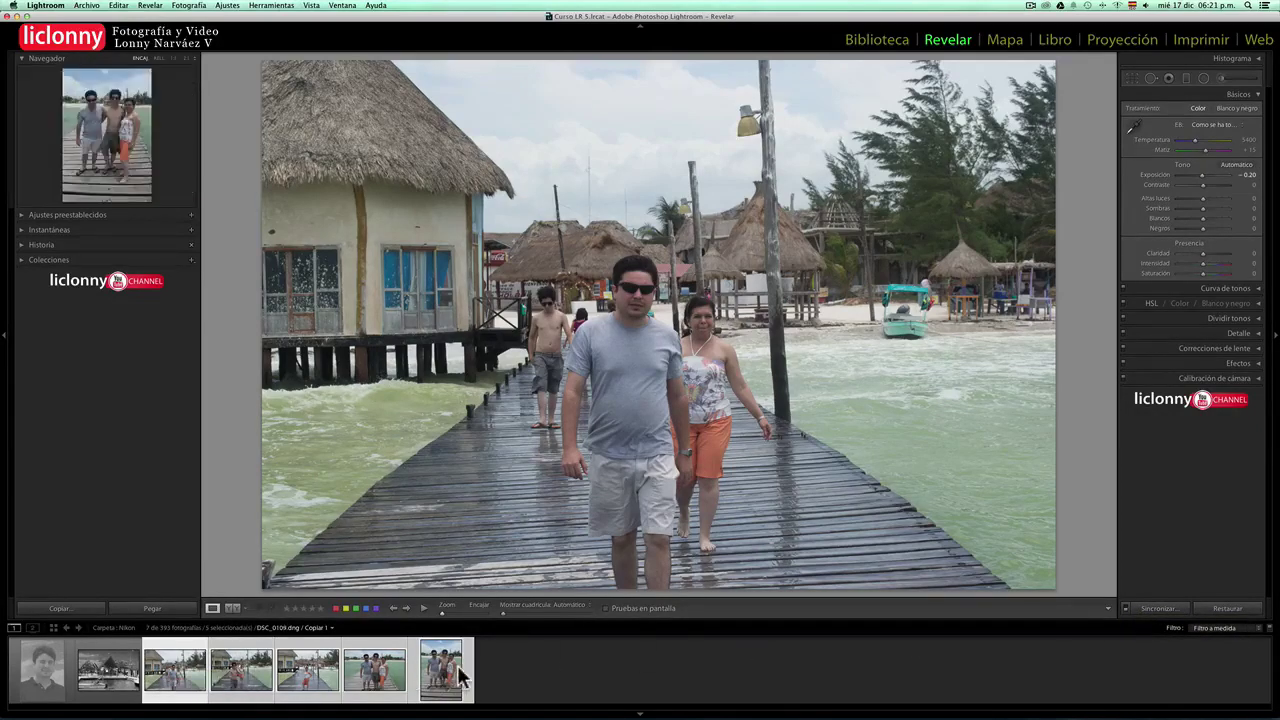
click(1125, 607)
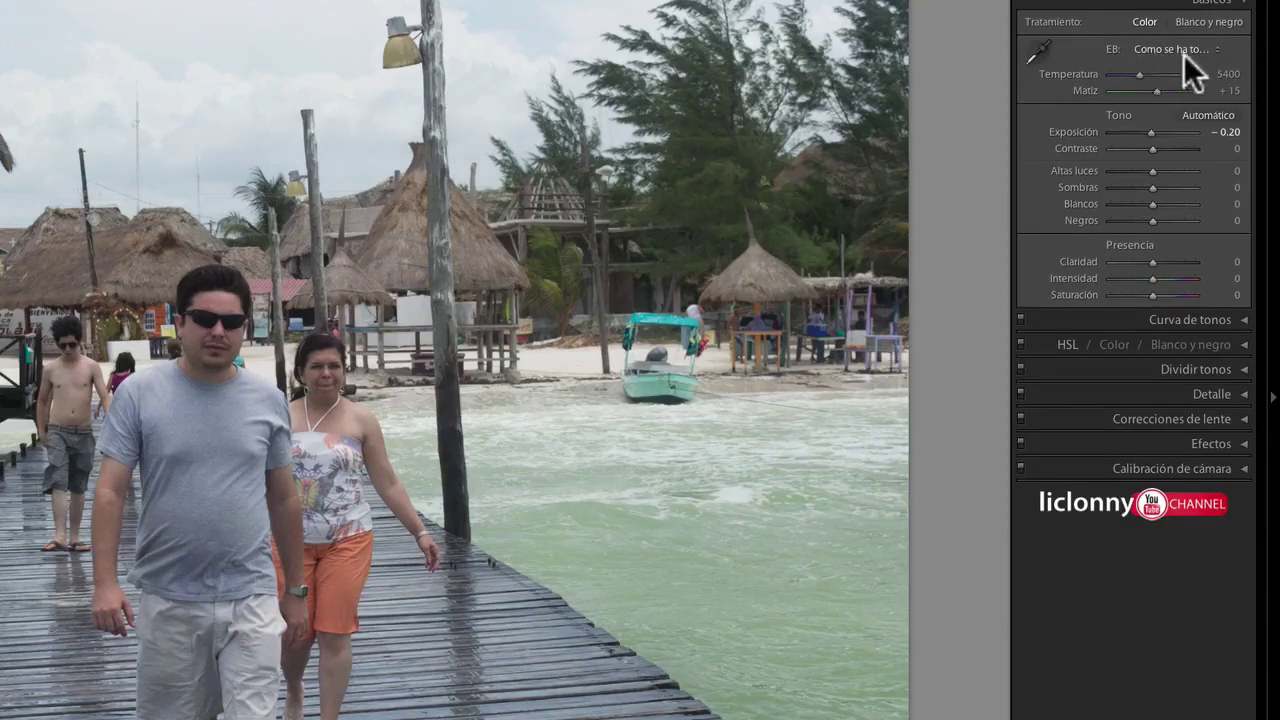
Choose Automático from the Basic panel's EB white balance presets
click(1221, 48)
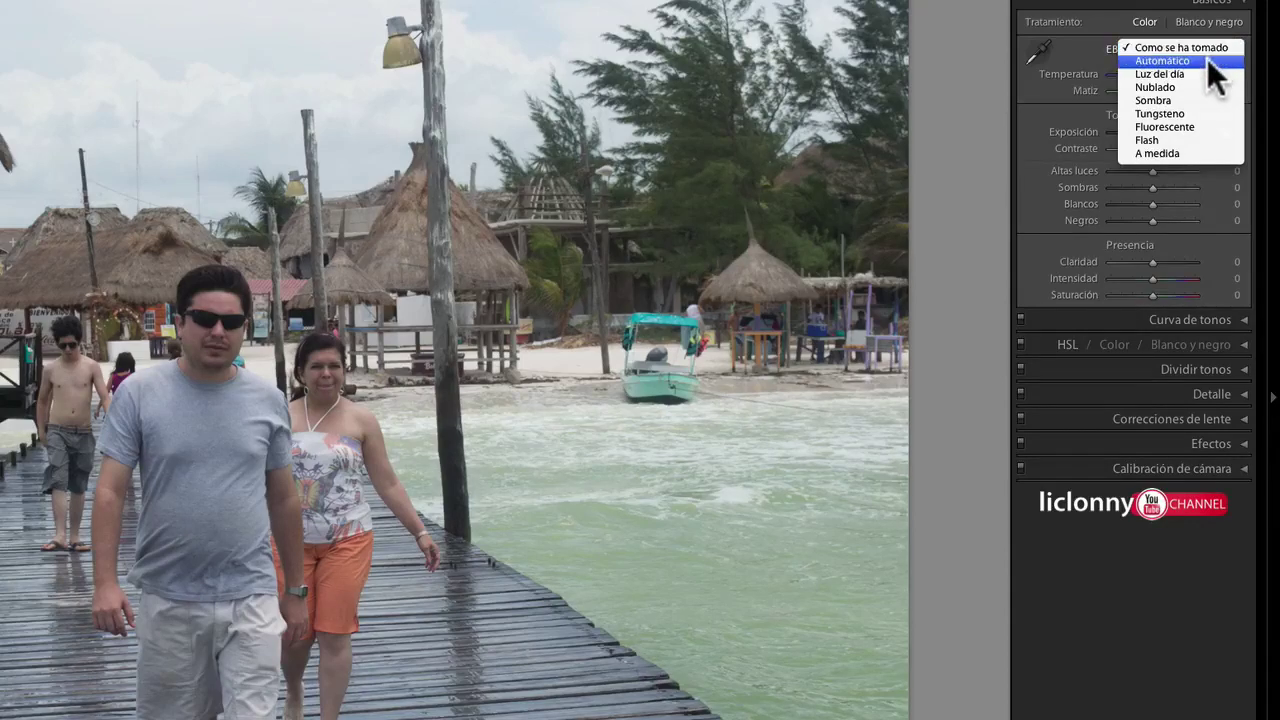
click(1207, 60)
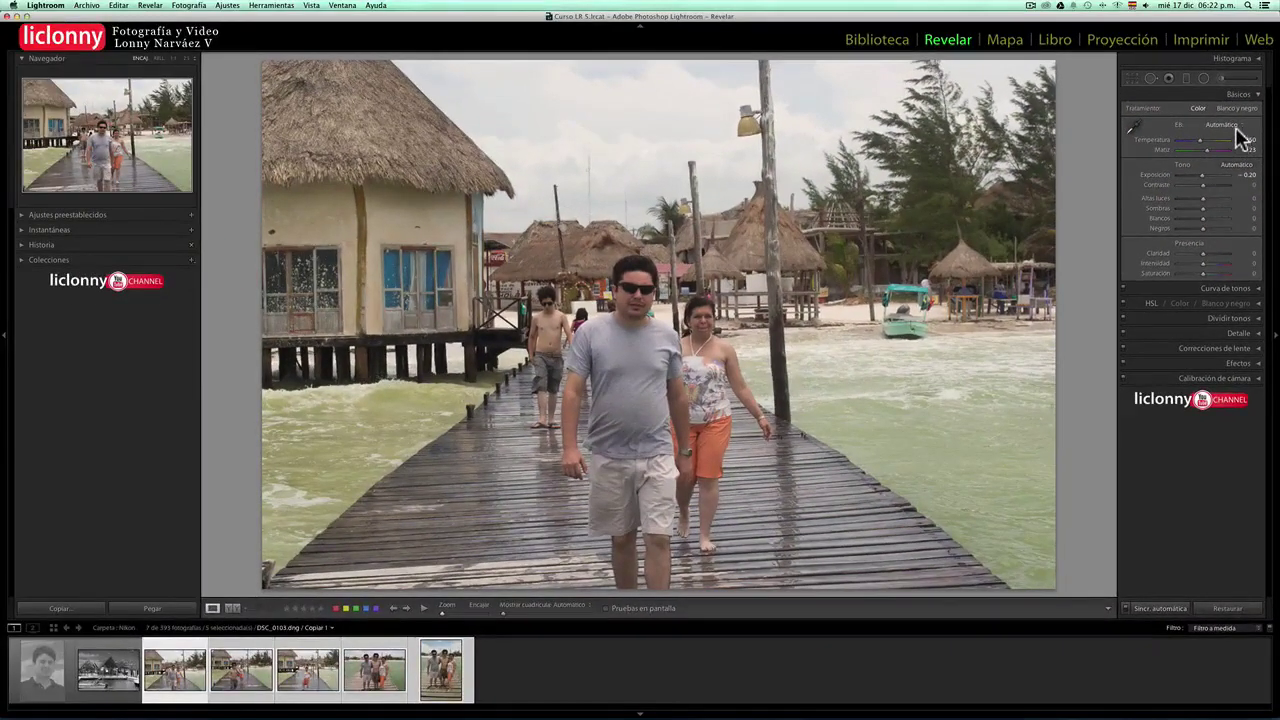
Reset white balance to as shot, then try Automático and Luz del día
click(1238, 124)
click(1241, 128)
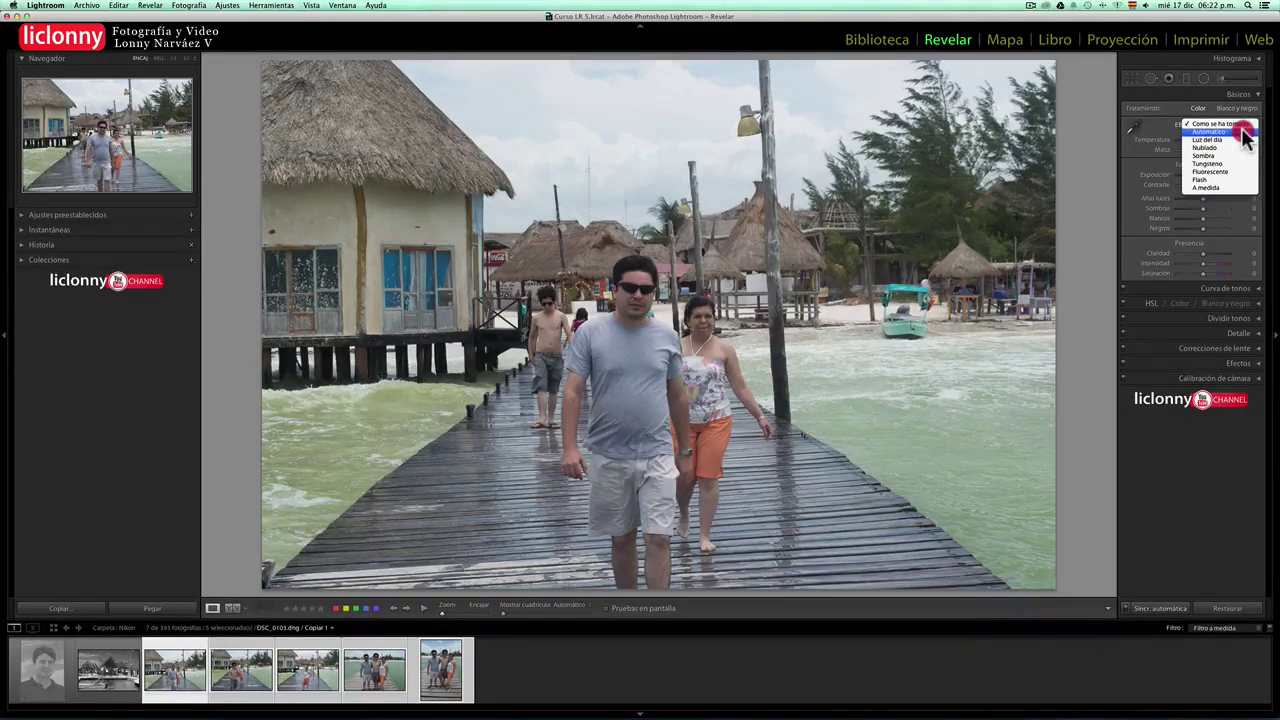
click(1242, 131)
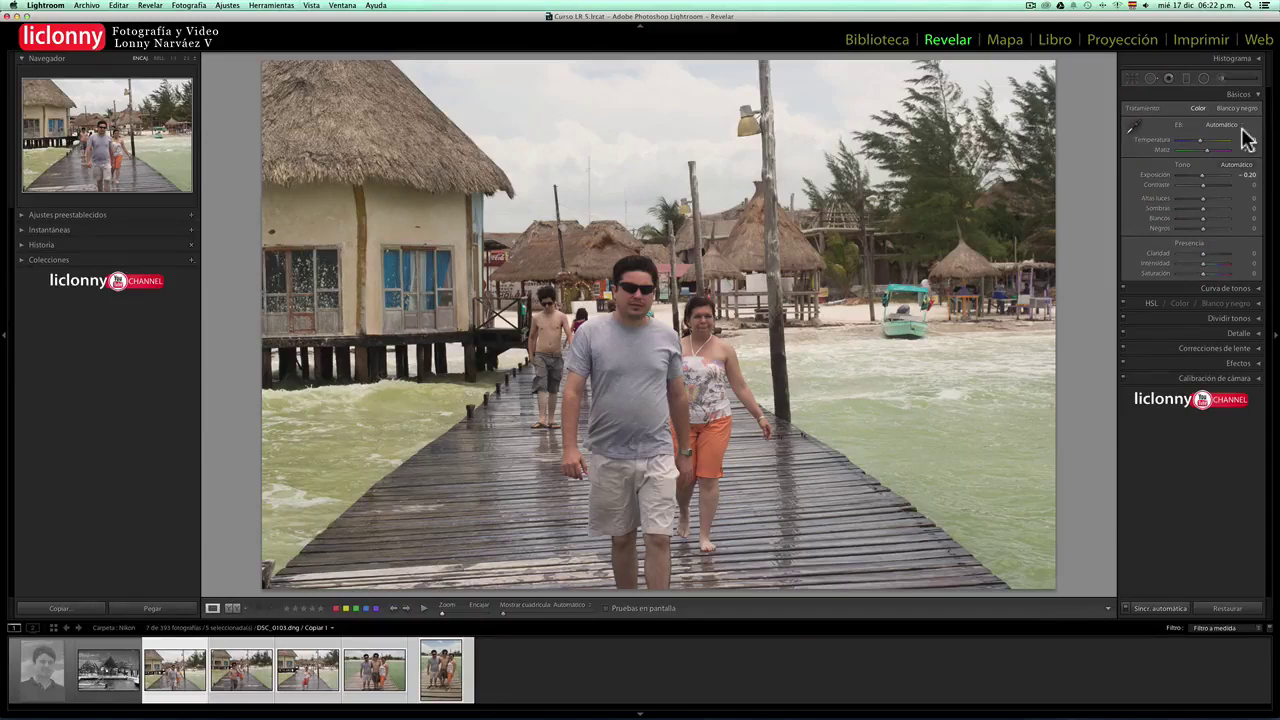
click(1244, 127)
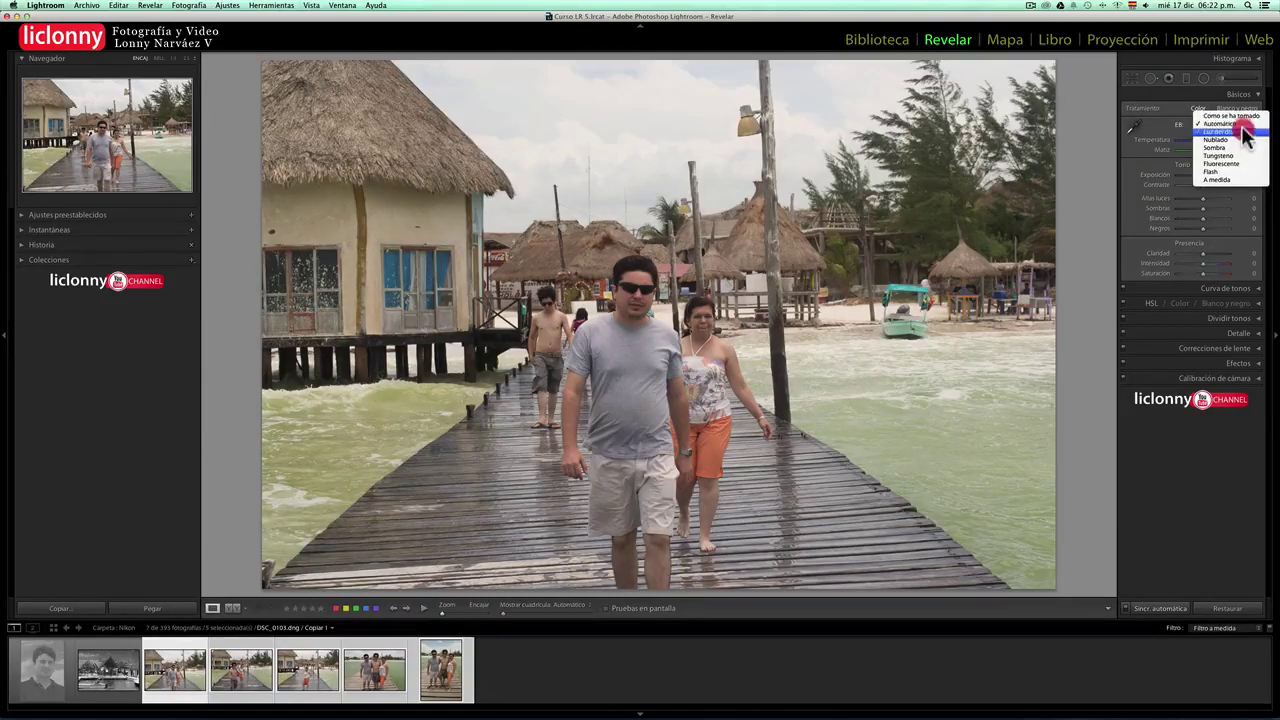
click(1242, 131)
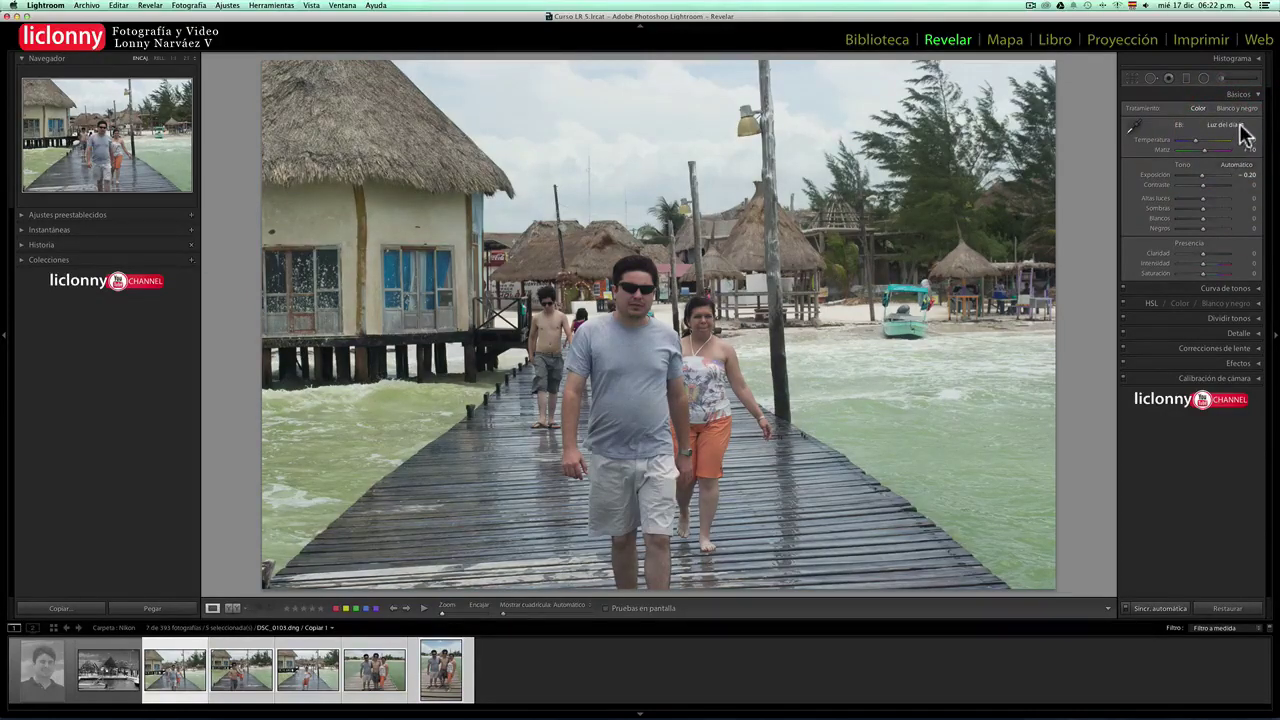
Try Nublado and Sombra white balance, then settle on Tungsteno
click(1246, 131)
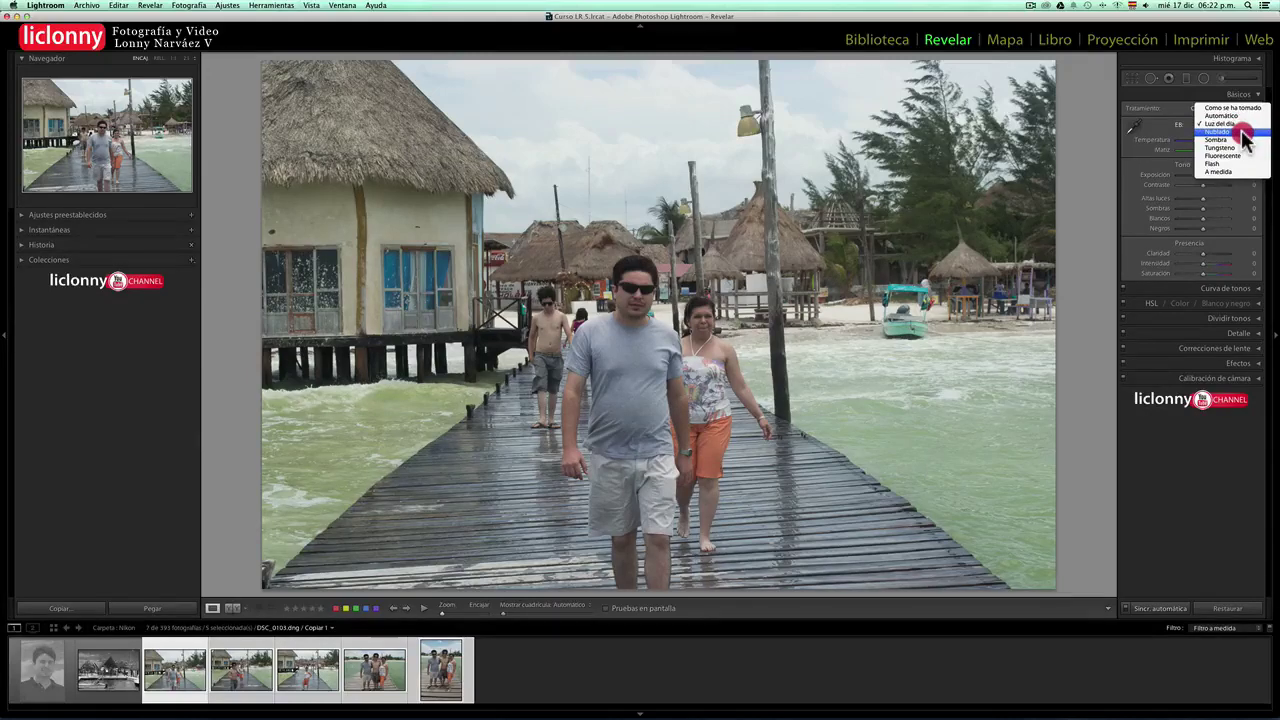
click(1244, 133)
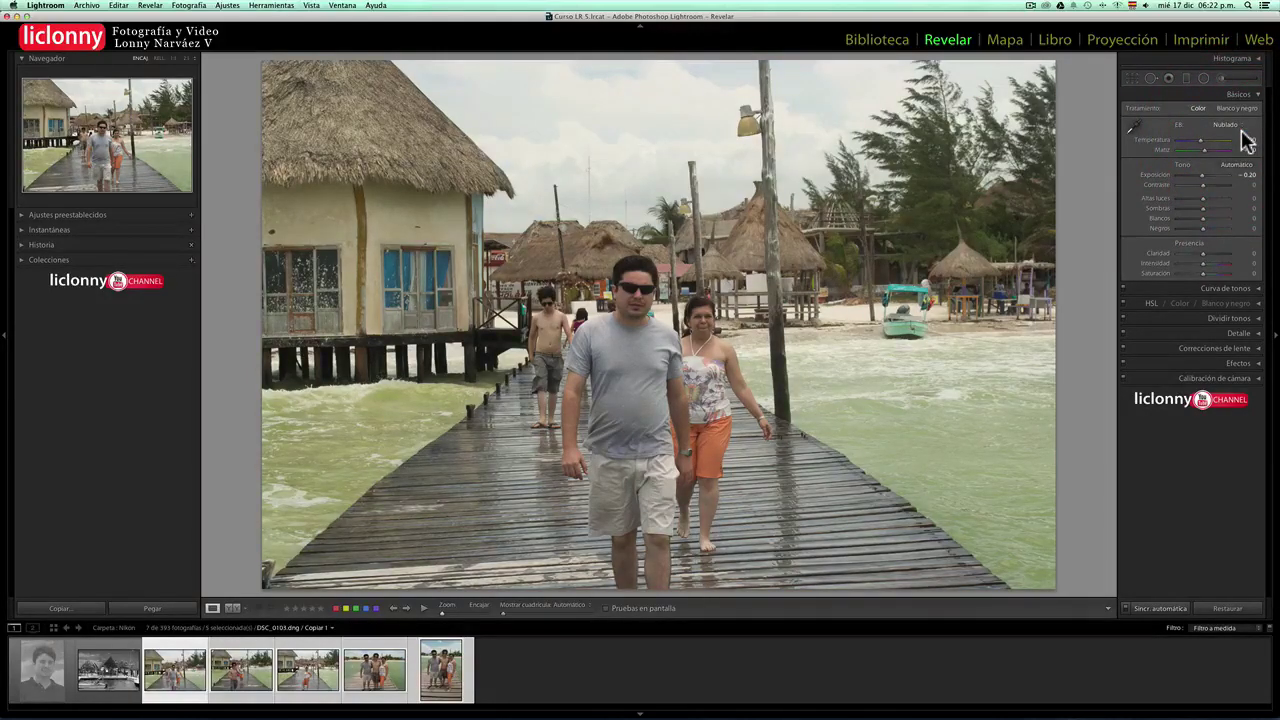
click(1244, 127)
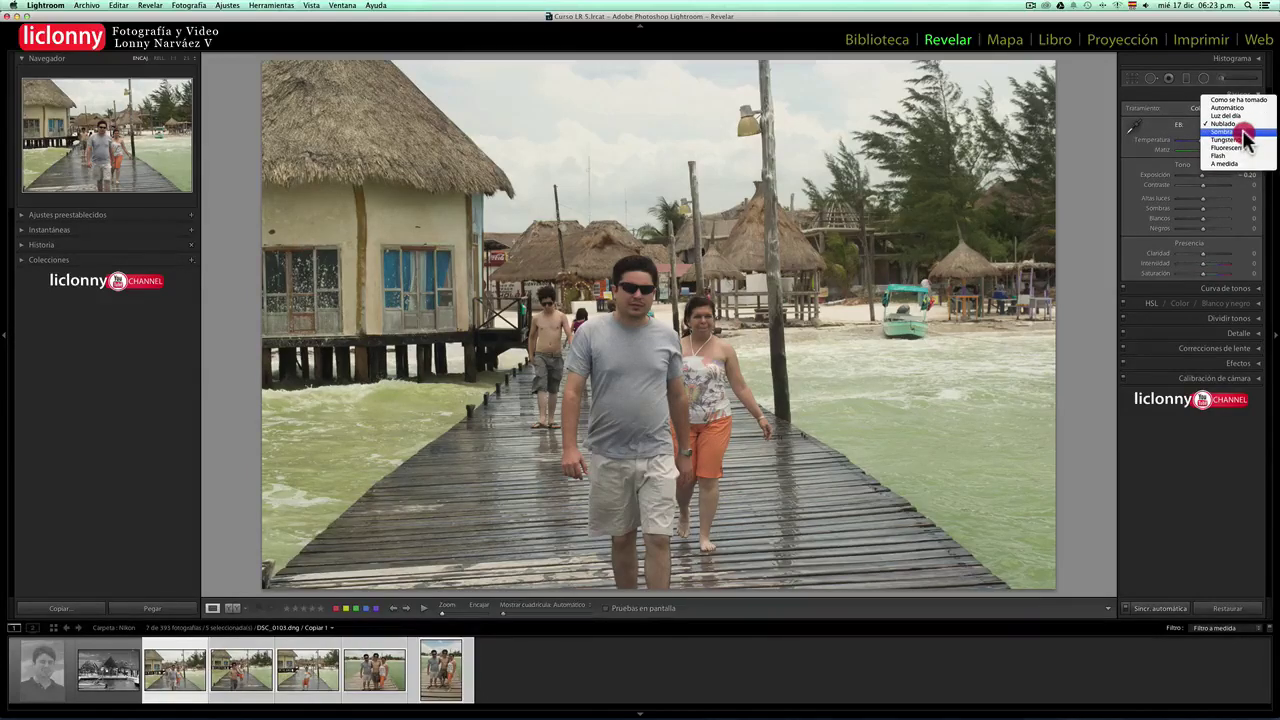
click(1244, 133)
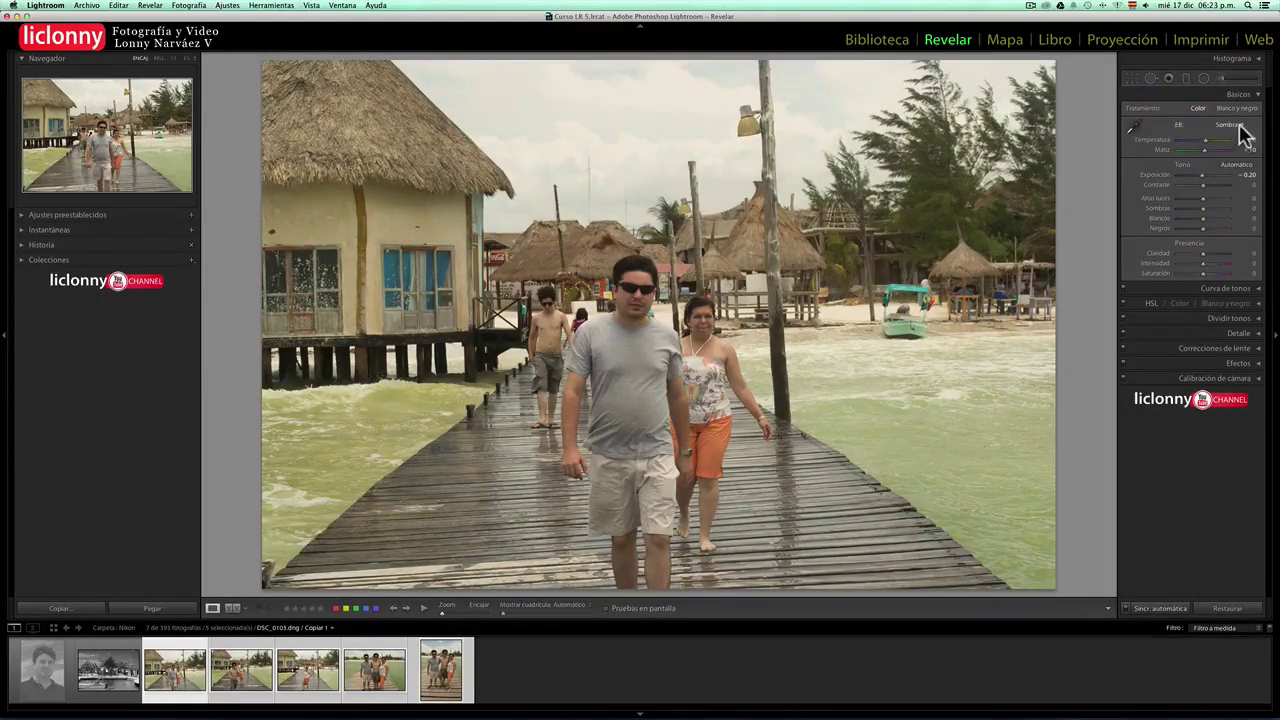
click(1244, 133)
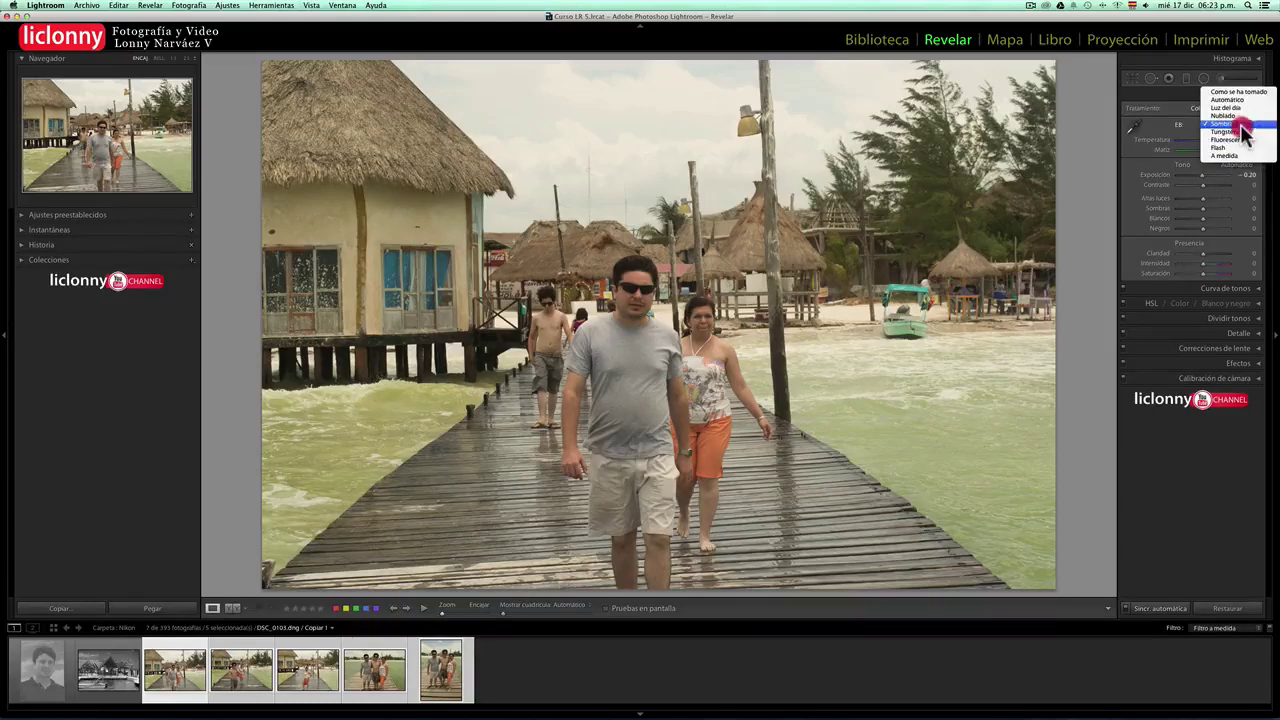
click(1245, 138)
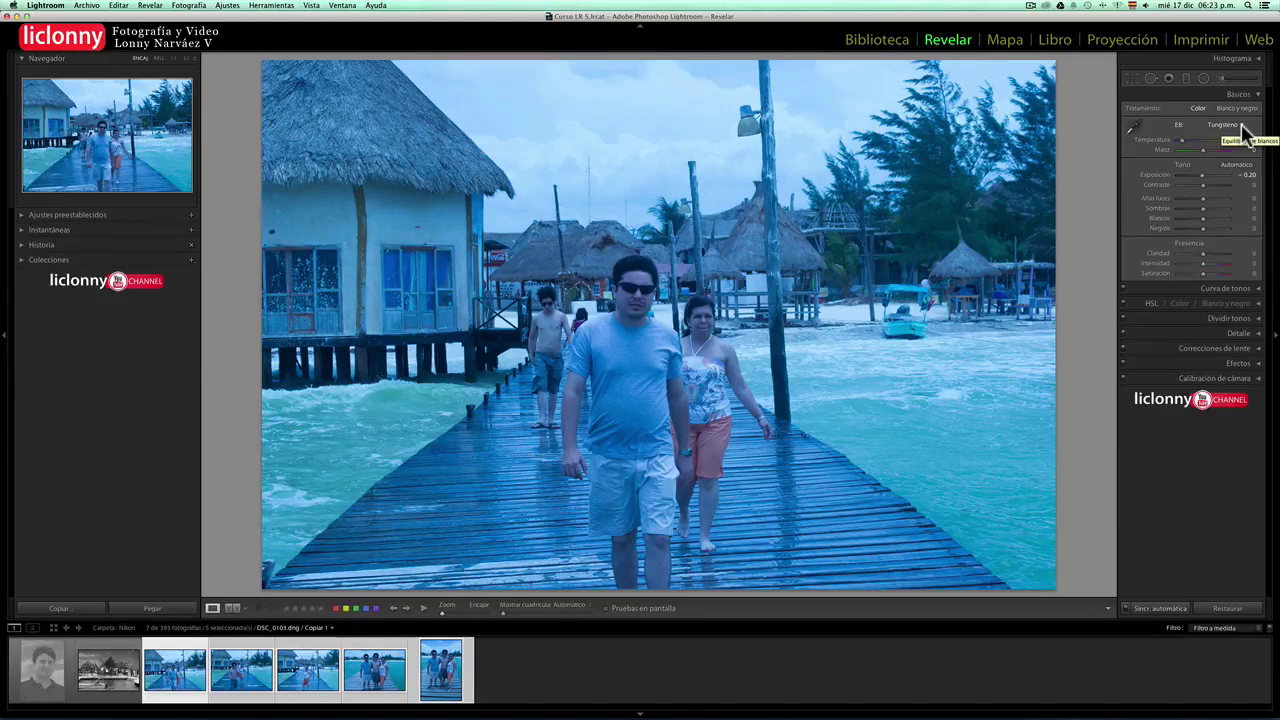
Try the Fluorescente, Flash and Tungsteno white balance presets in turn
click(1243, 127)
click(1246, 132)
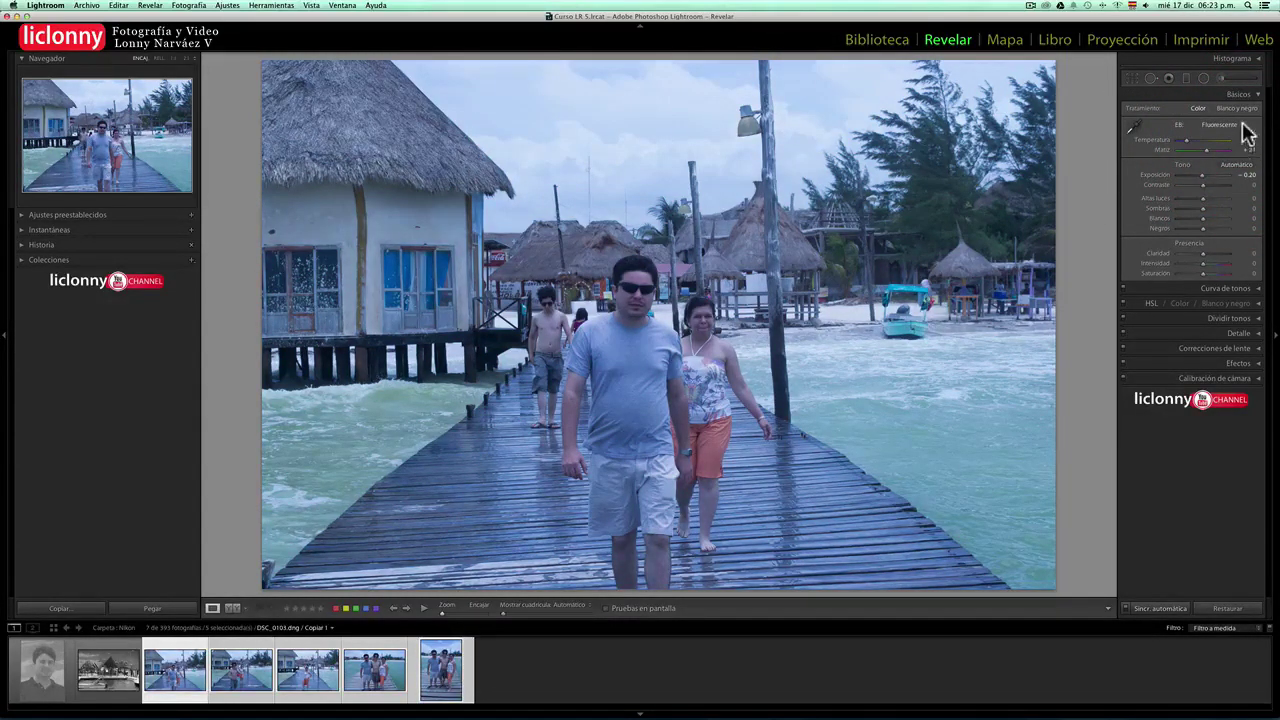
click(1247, 134)
click(1247, 134)
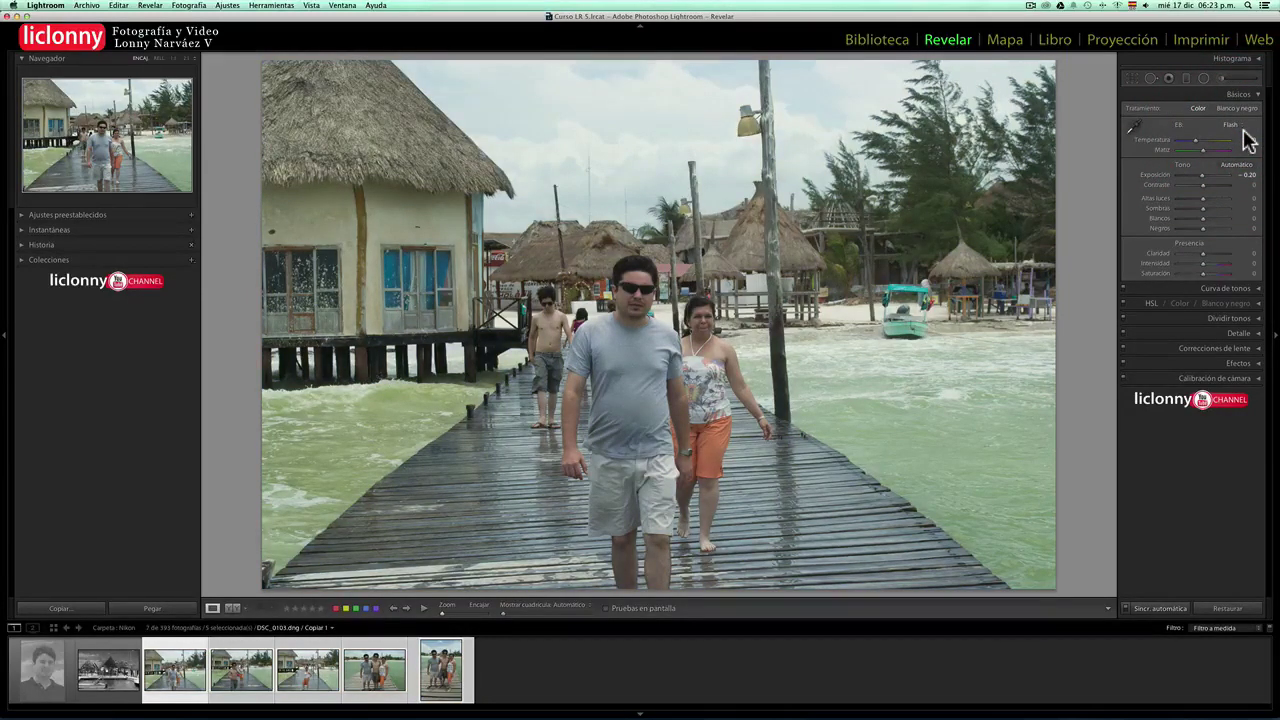
click(1247, 138)
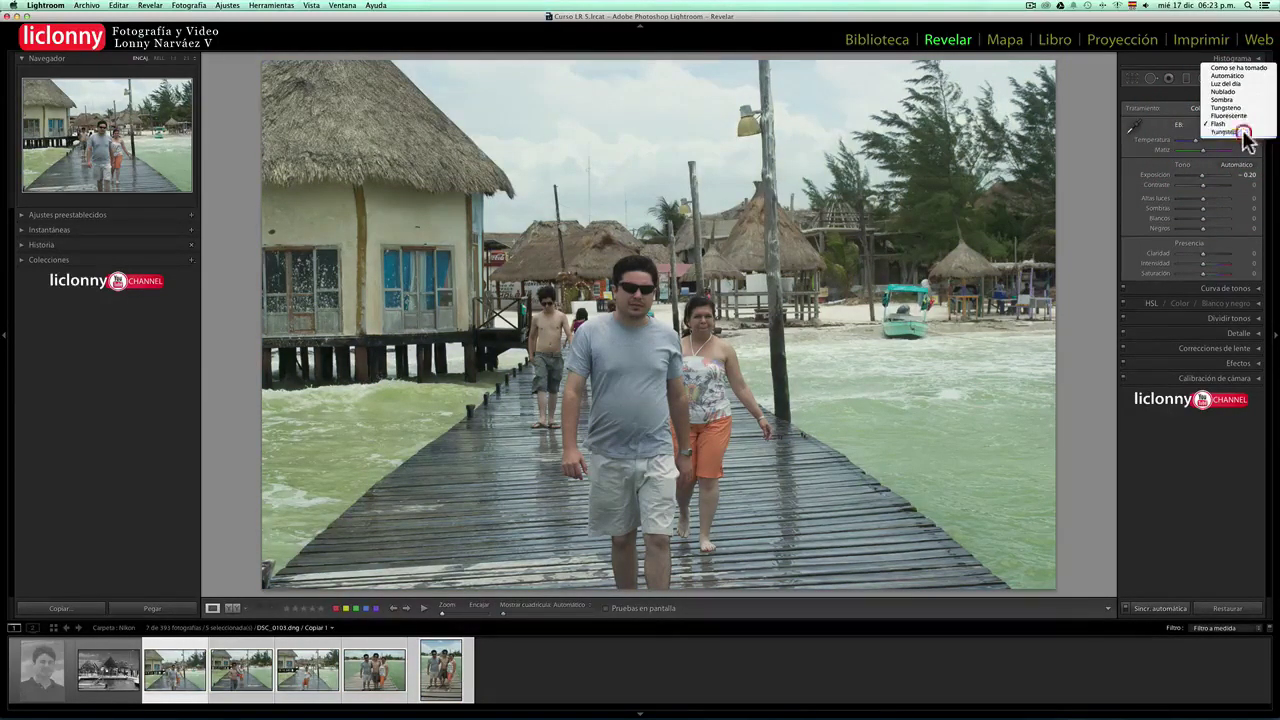
click(1245, 134)
Drag temperature to about 4051, then return white balance to Automático
drag(1246, 138, 1240, 143)
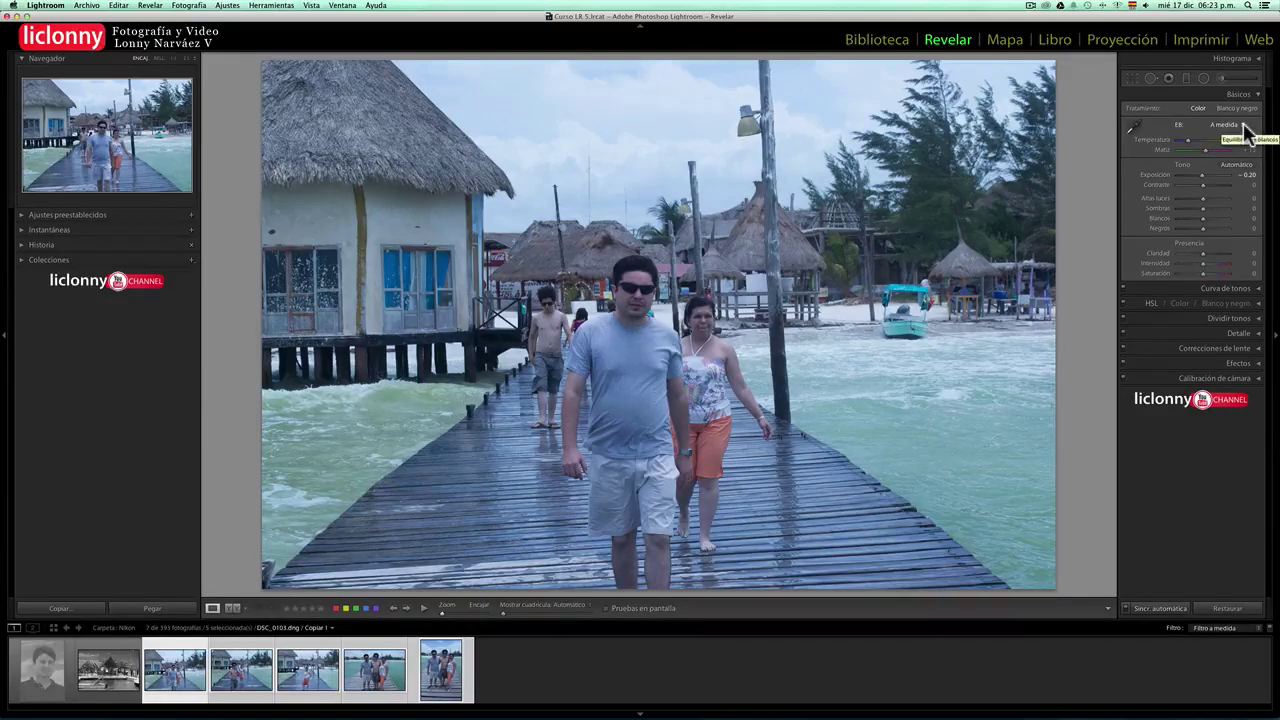
click(1244, 128)
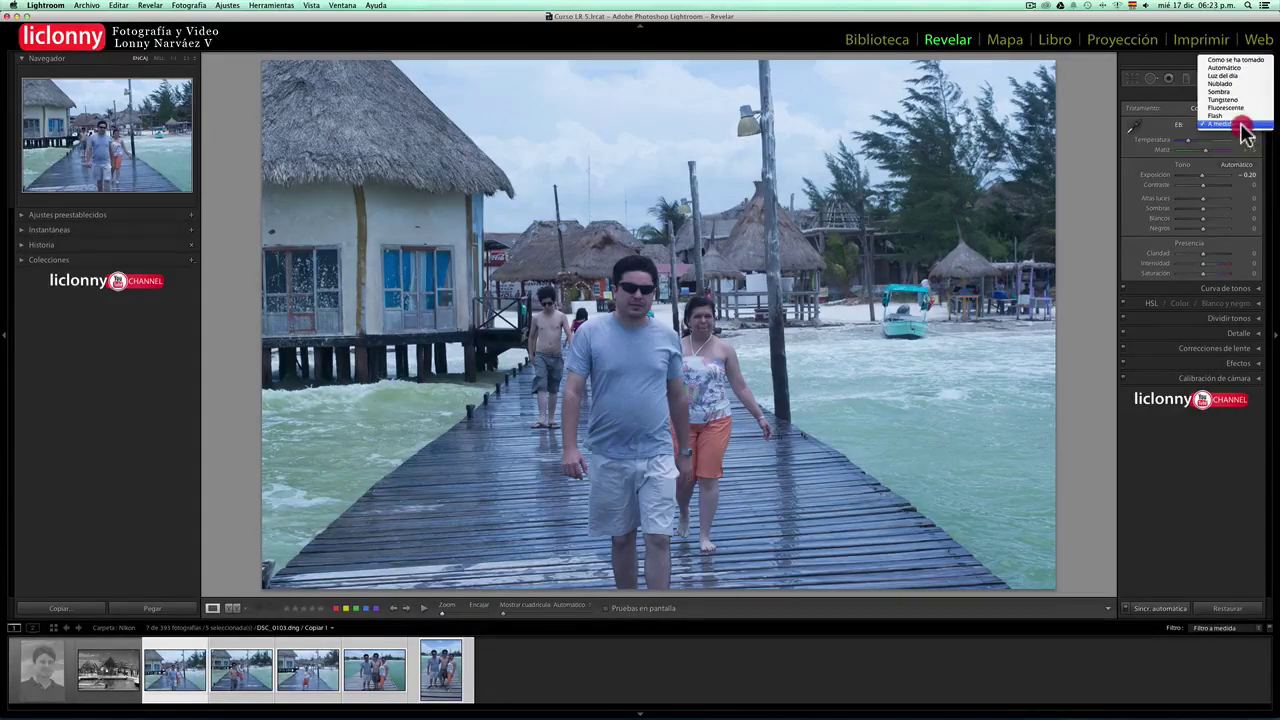
click(1244, 68)
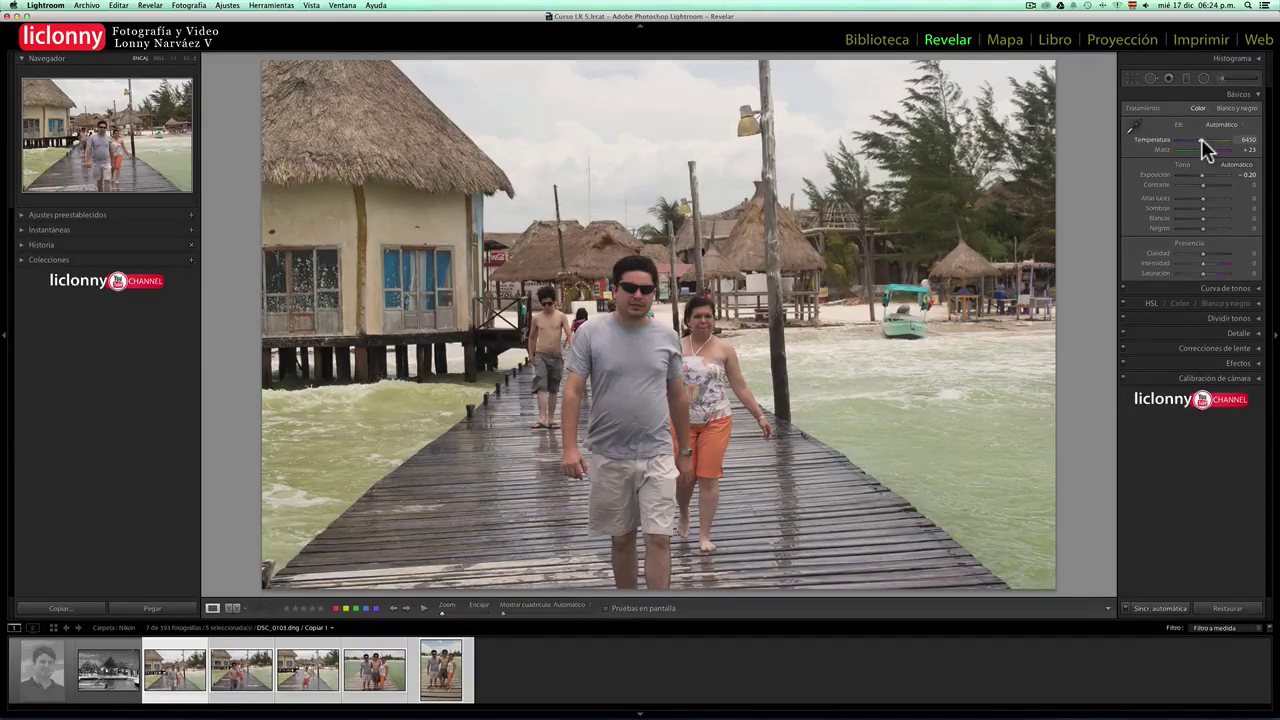
Set temperature to 6174 and tint to +22, then test contrast and reset it to 0
click(1203, 143)
click(1206, 148)
drag(1205, 185, 1224, 191)
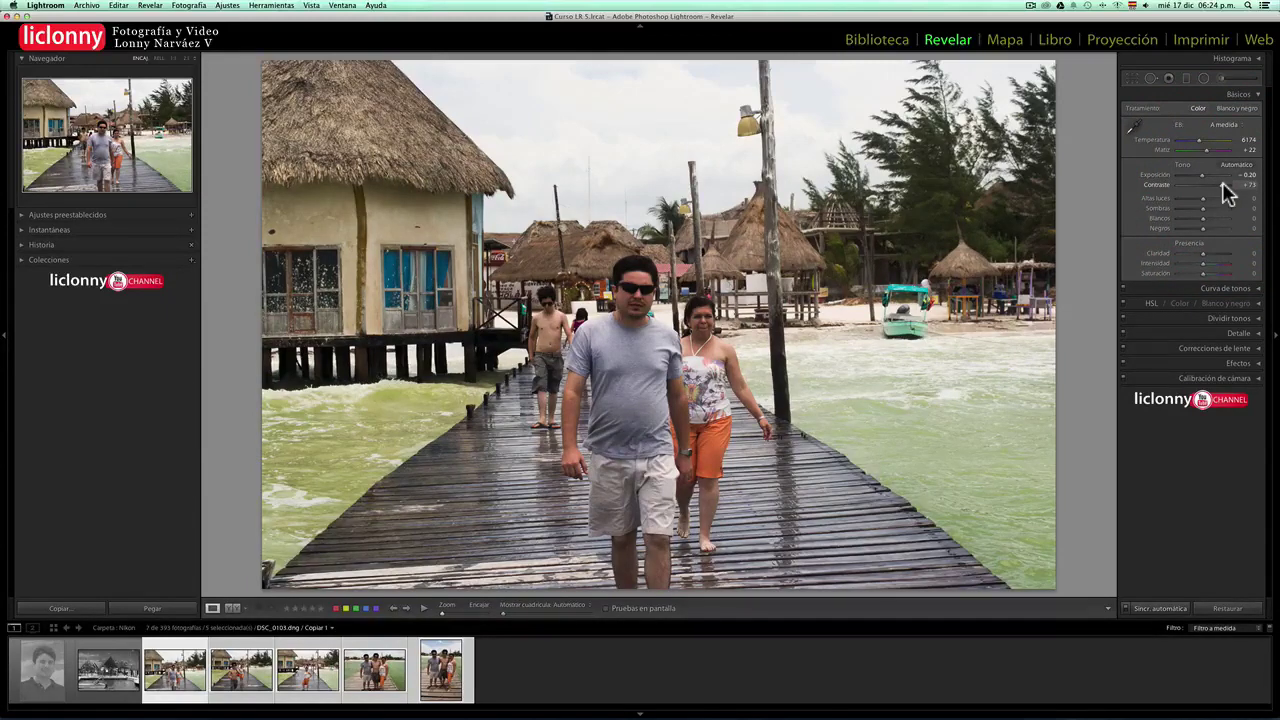
drag(1222, 183, 1230, 188)
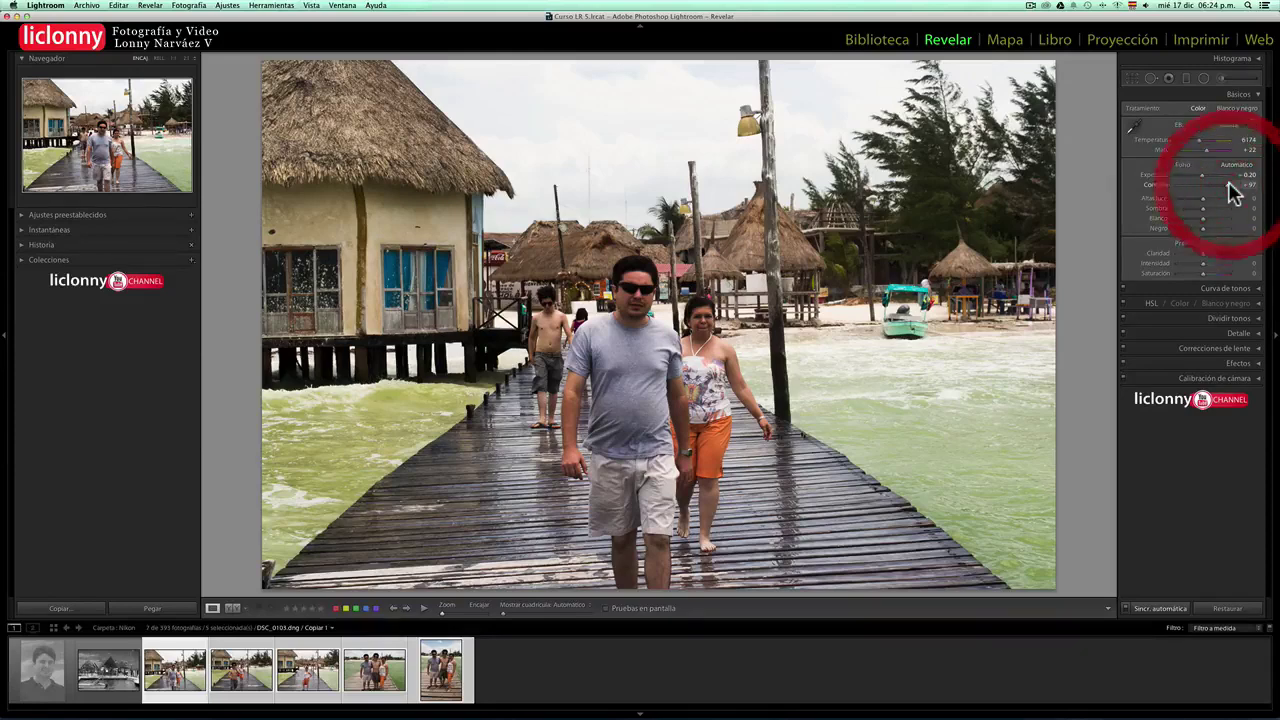
double_click(1230, 188)
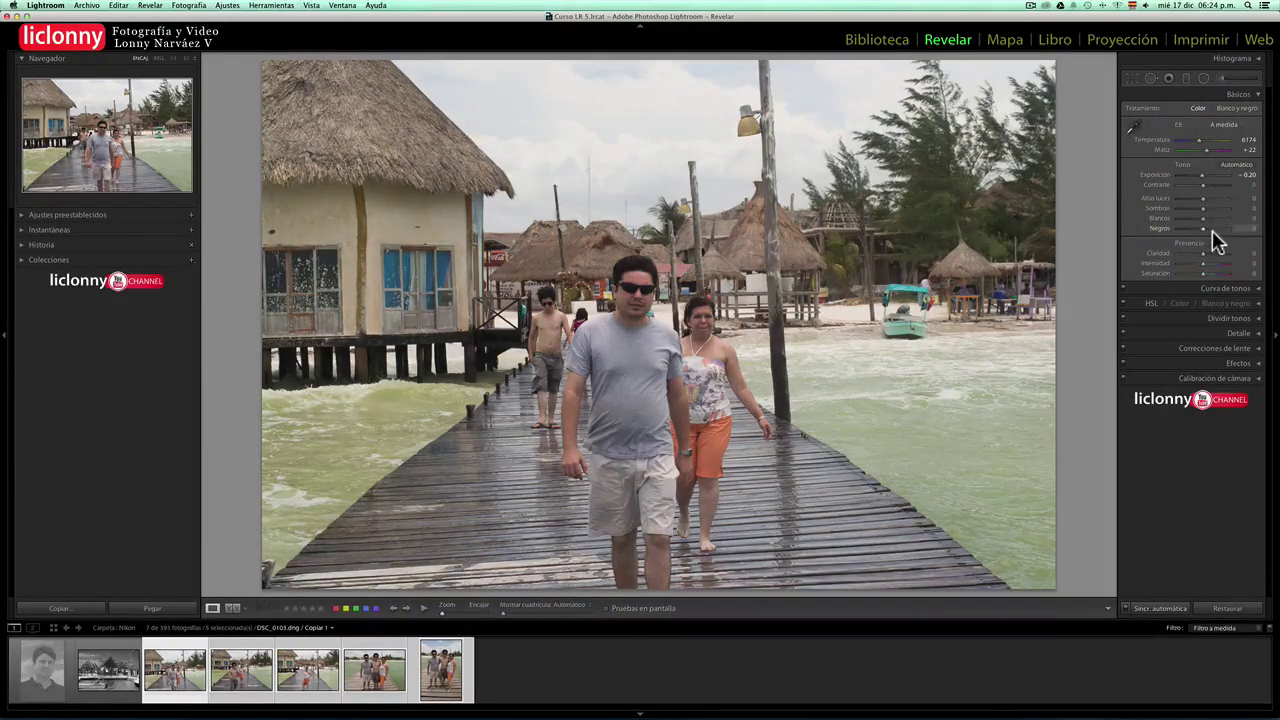
Experiment with exposure, set contrast to +18, and warm temperature to 6857
drag(1202, 174, 1216, 181)
double_click(1216, 174)
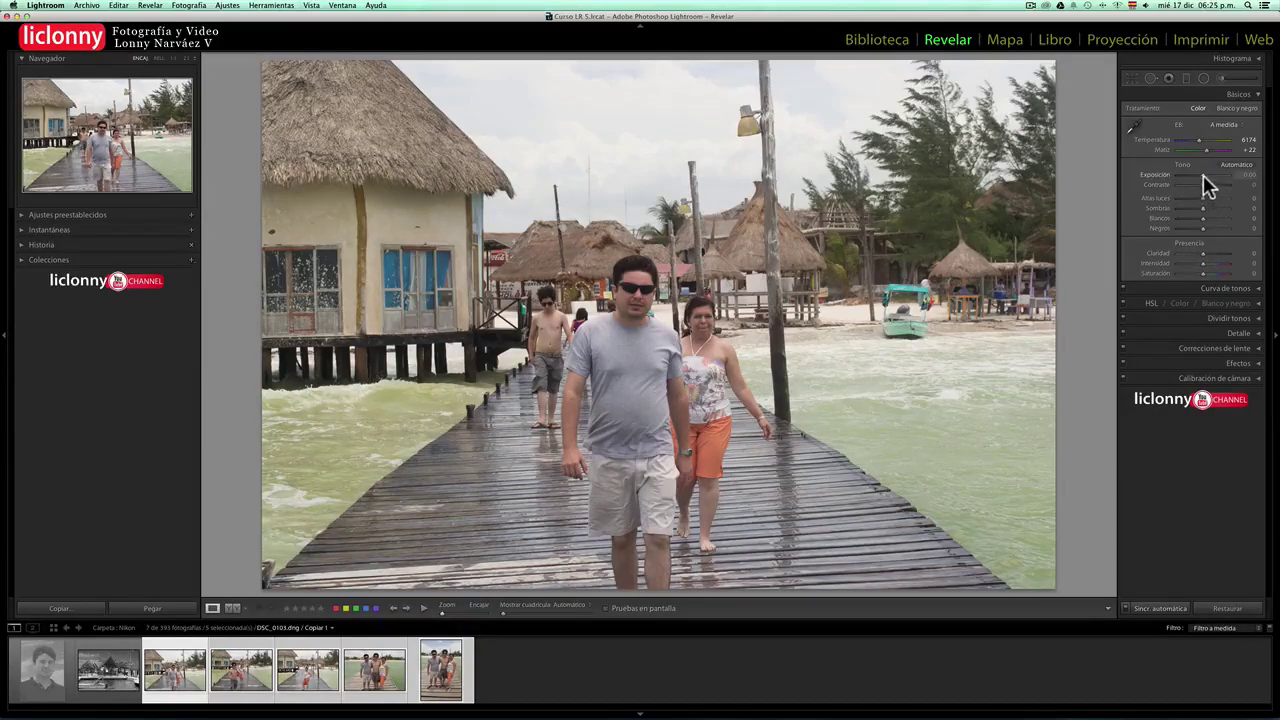
drag(1203, 175, 1205, 176)
double_click(1203, 176)
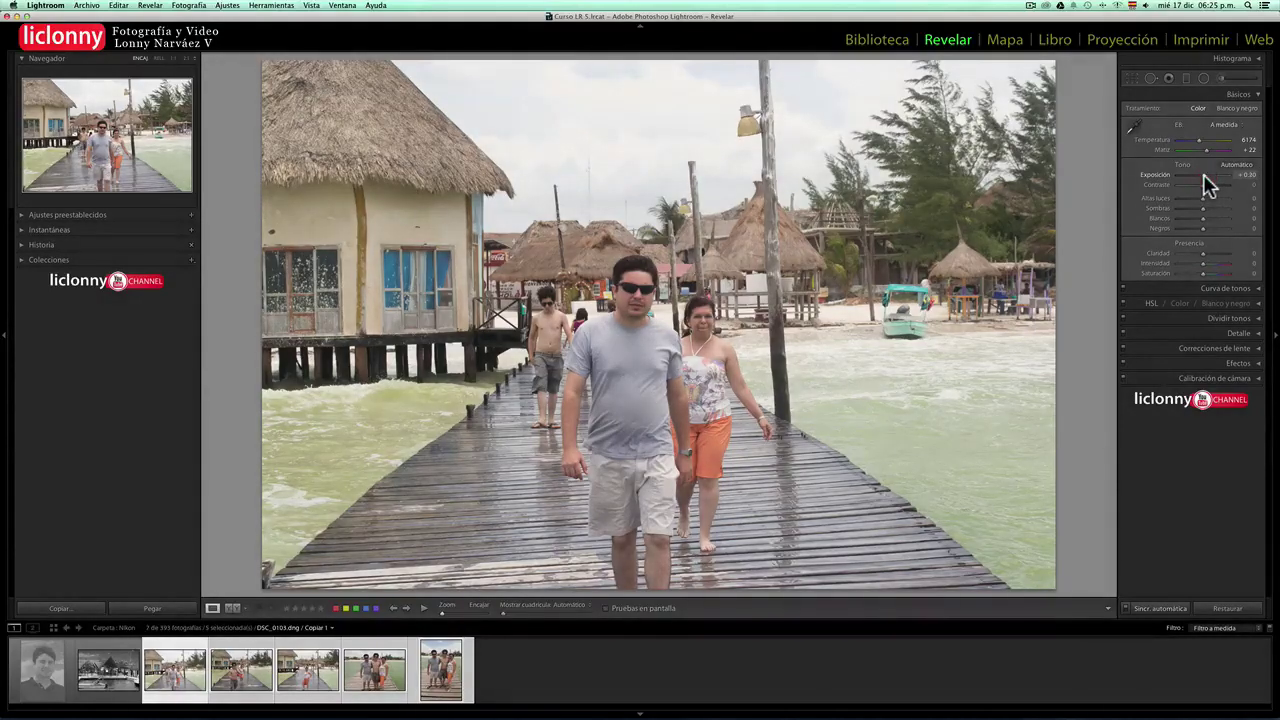
drag(1202, 185, 1208, 186)
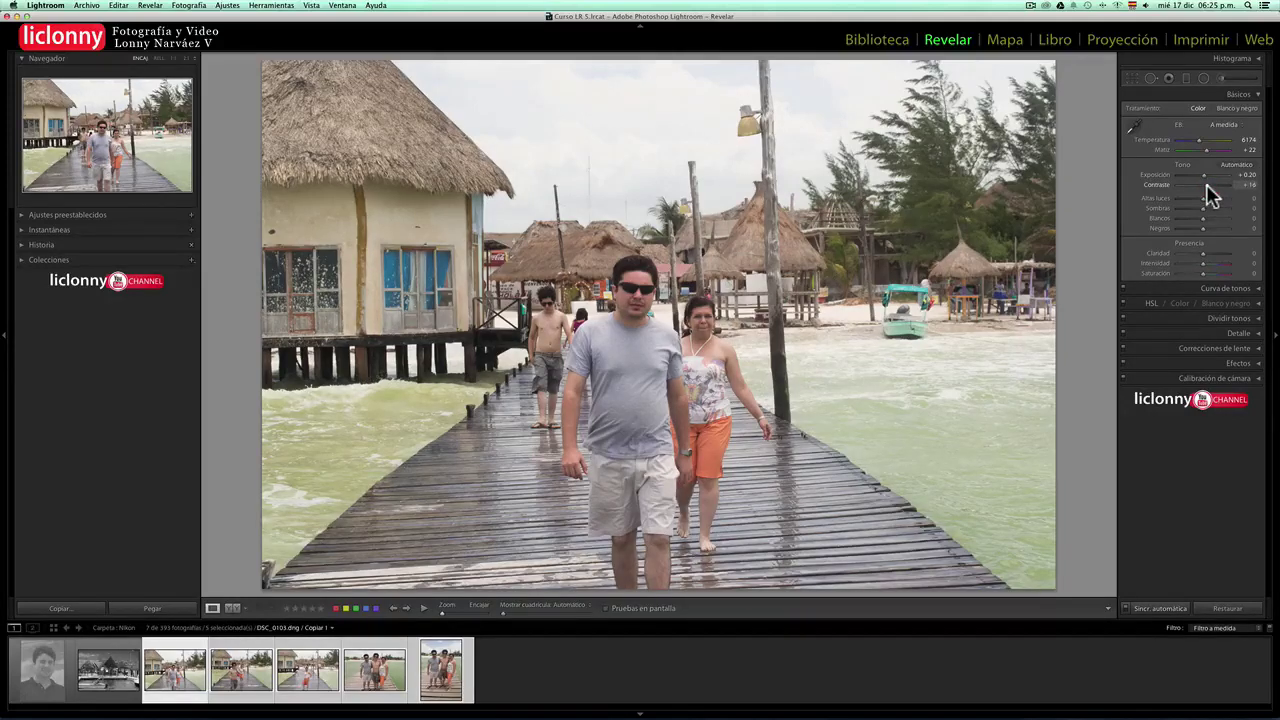
drag(1206, 185, 1208, 185)
mouse_move(1199, 138)
mouse_down()
mouse_move(1208, 153)
mouse_move(1204, 139)
mouse_up()
Toggle the Before view with backslash to compare the edited and unedited pier photo
key(backslash)
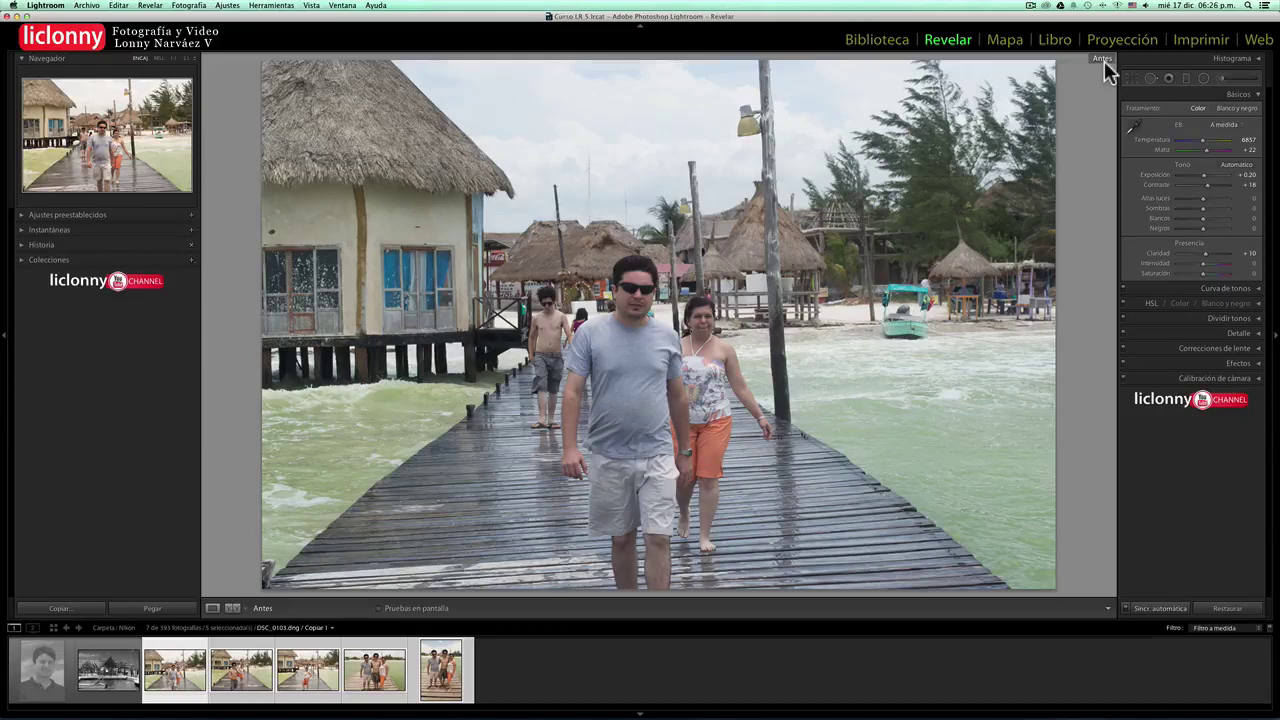
key(backslash)
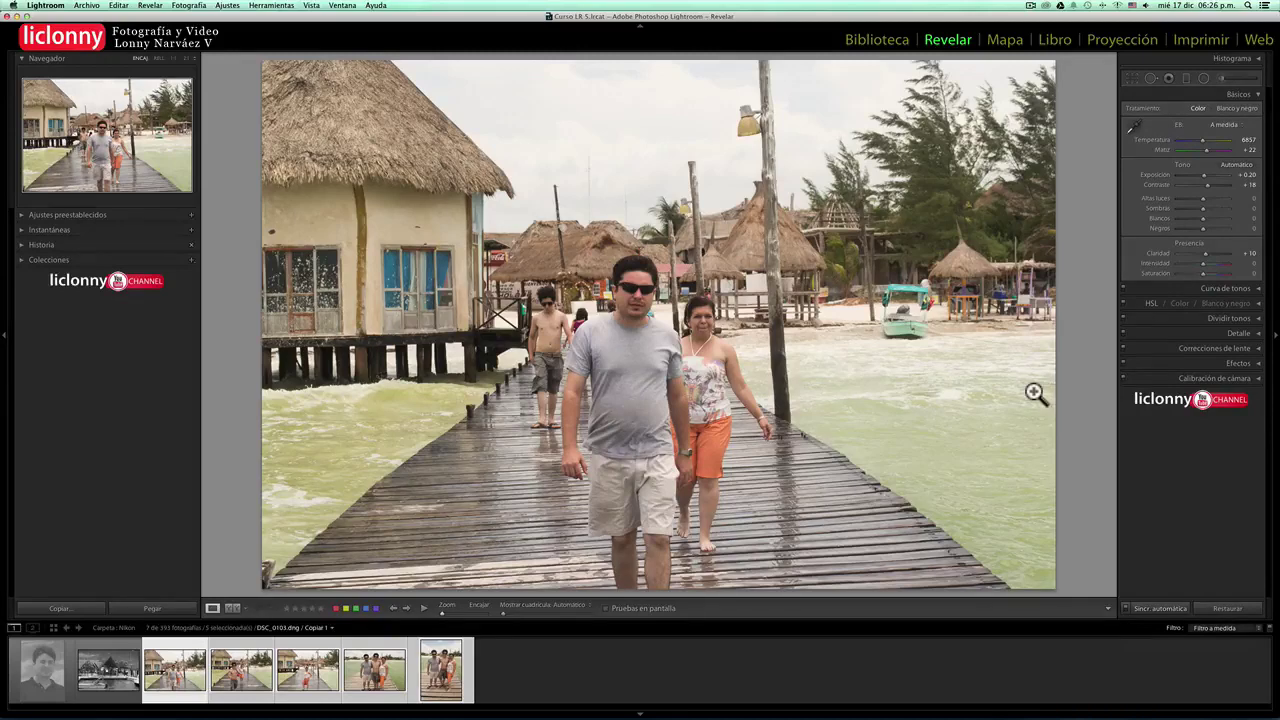
key(backslash)
key(backslash)
click(236, 668)
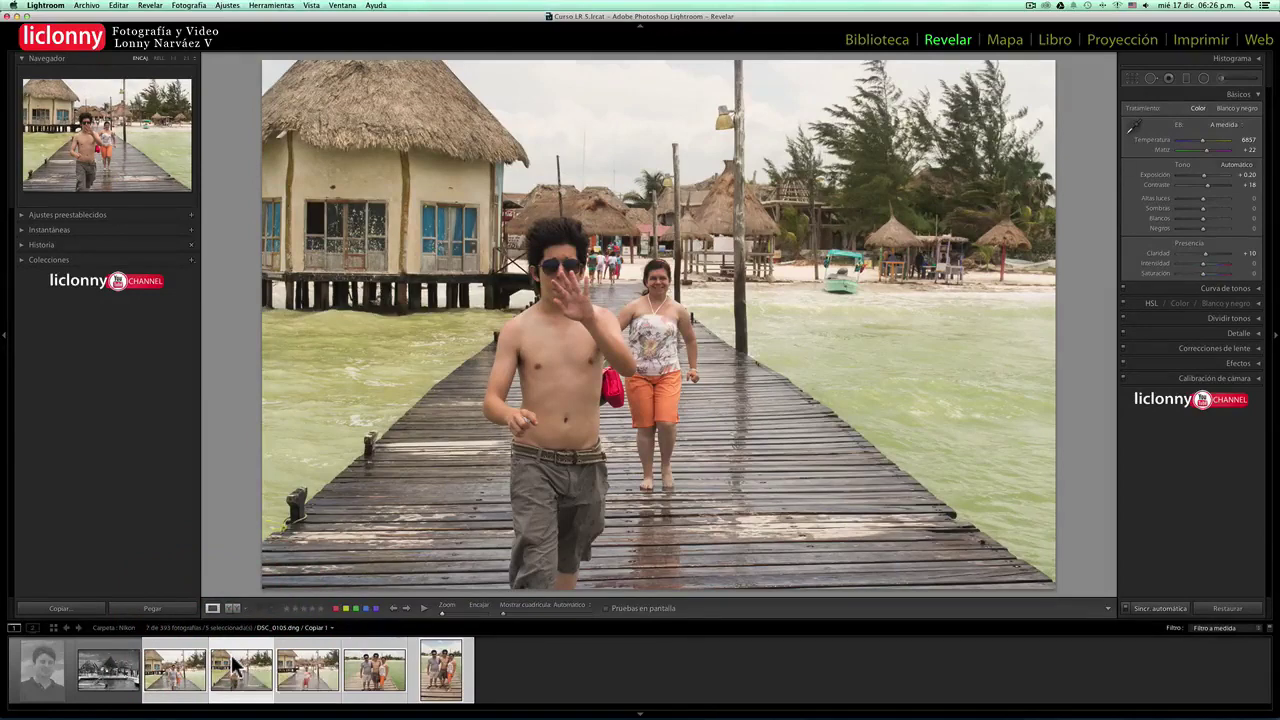
mouse_move(241, 670)
key(backslash)
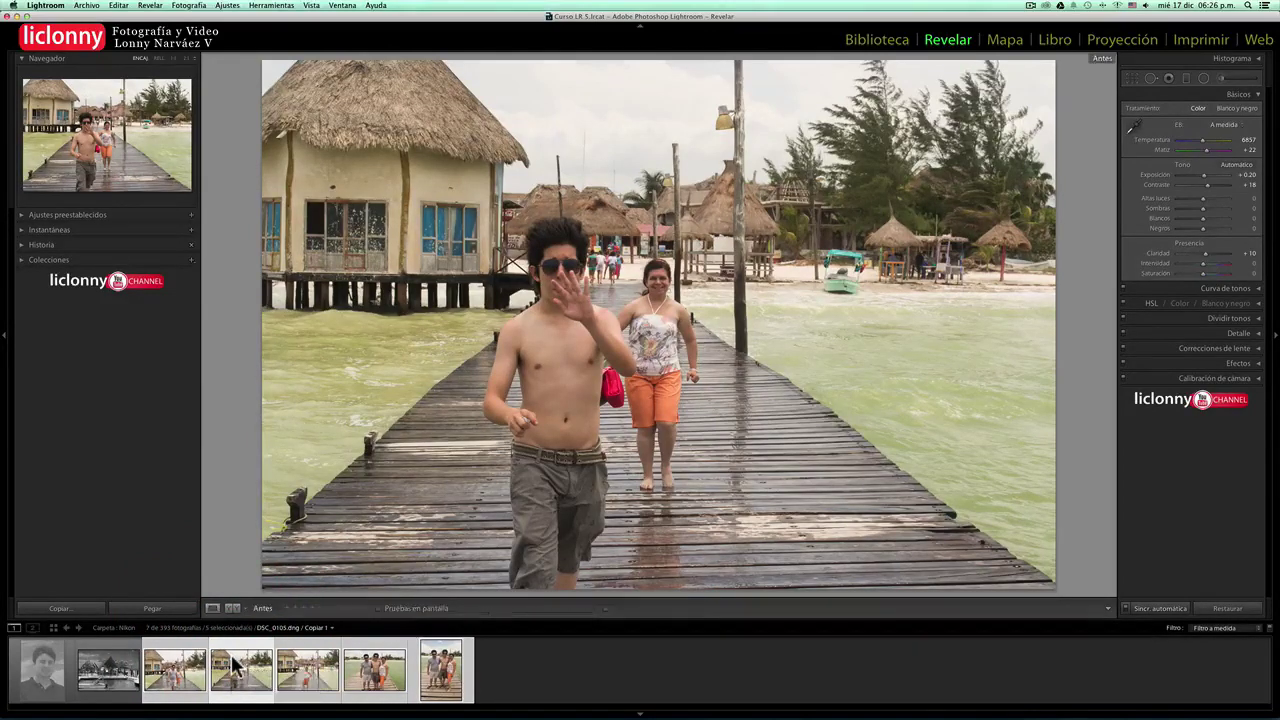
key(backslash)
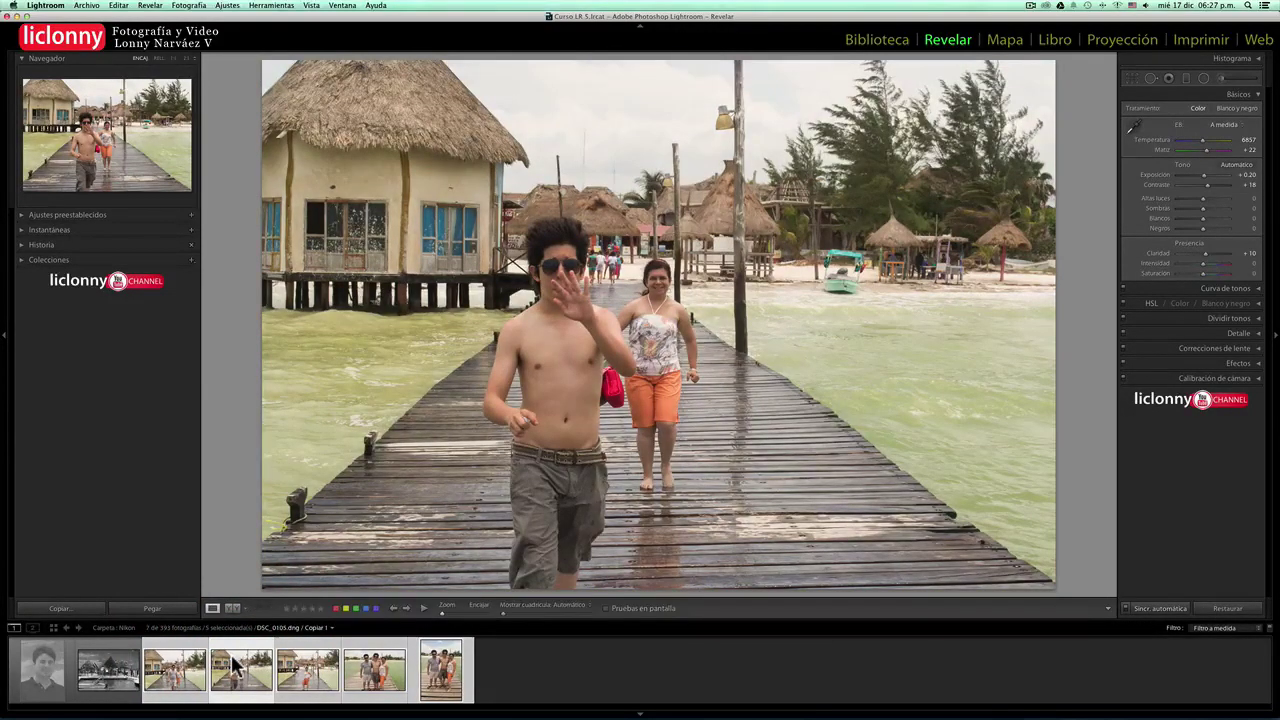
click(303, 672)
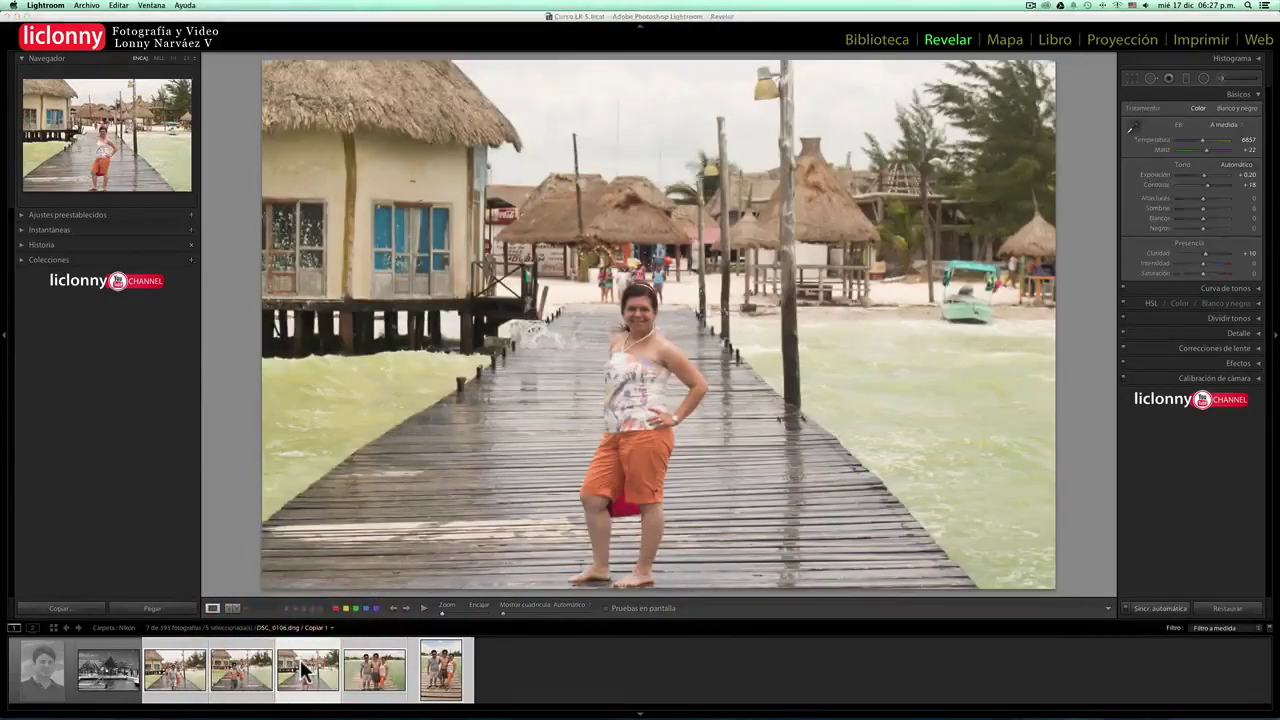
key(backslash)
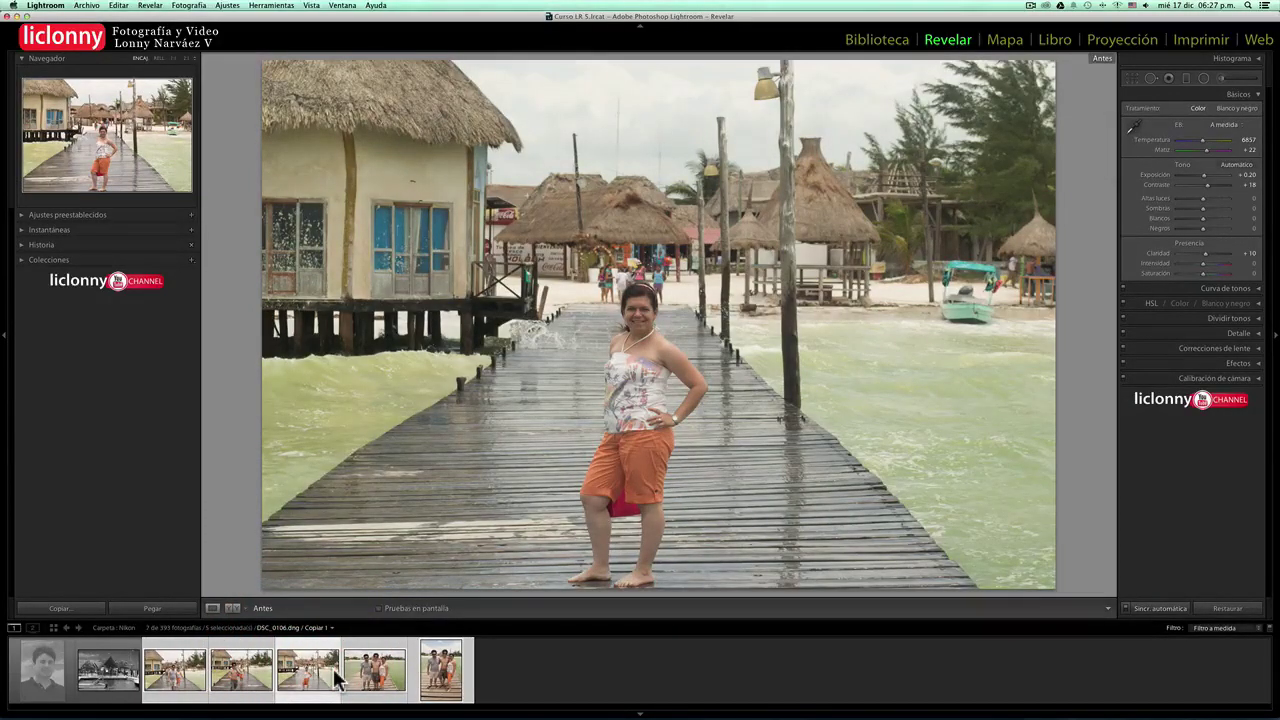
key(backslash)
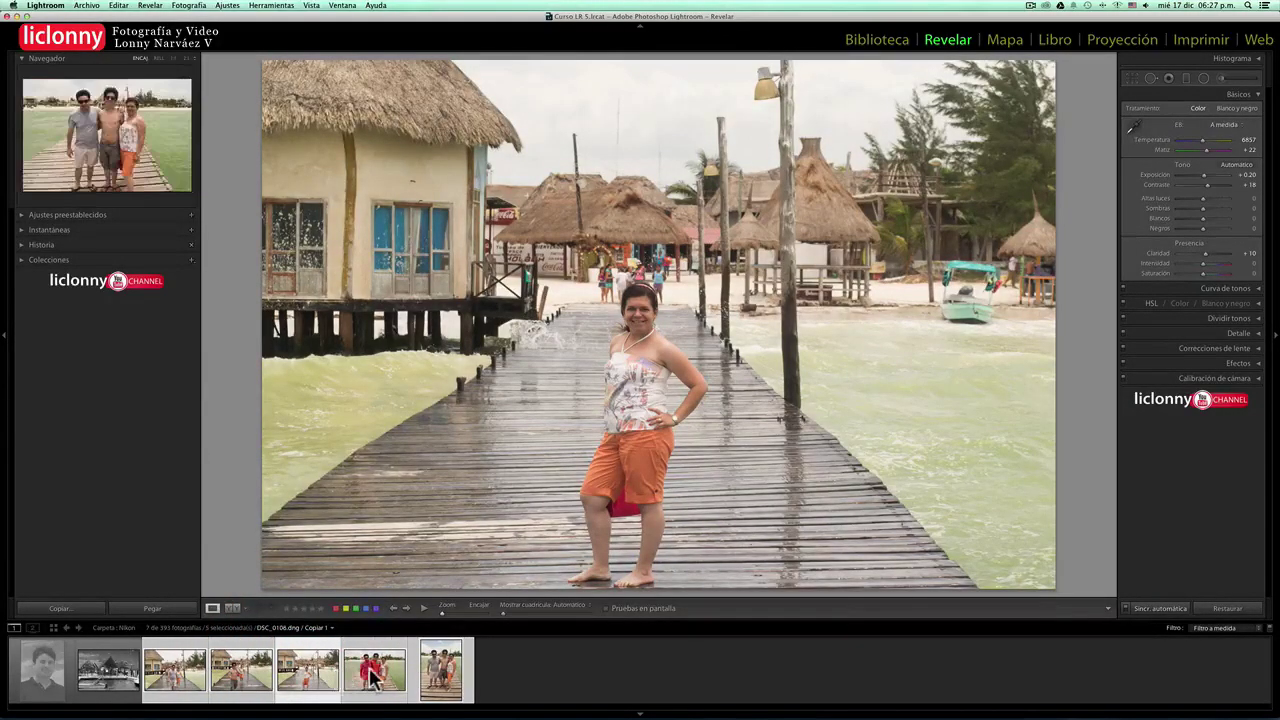
click(372, 676)
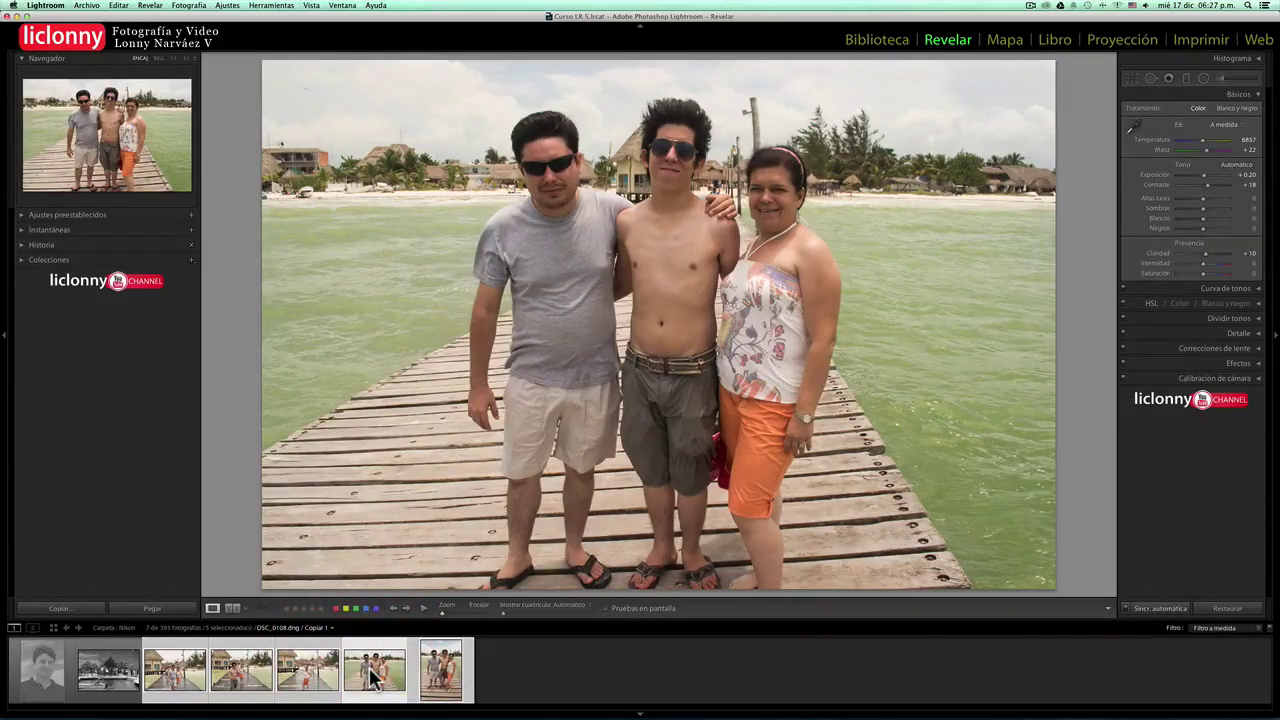
key(backslash)
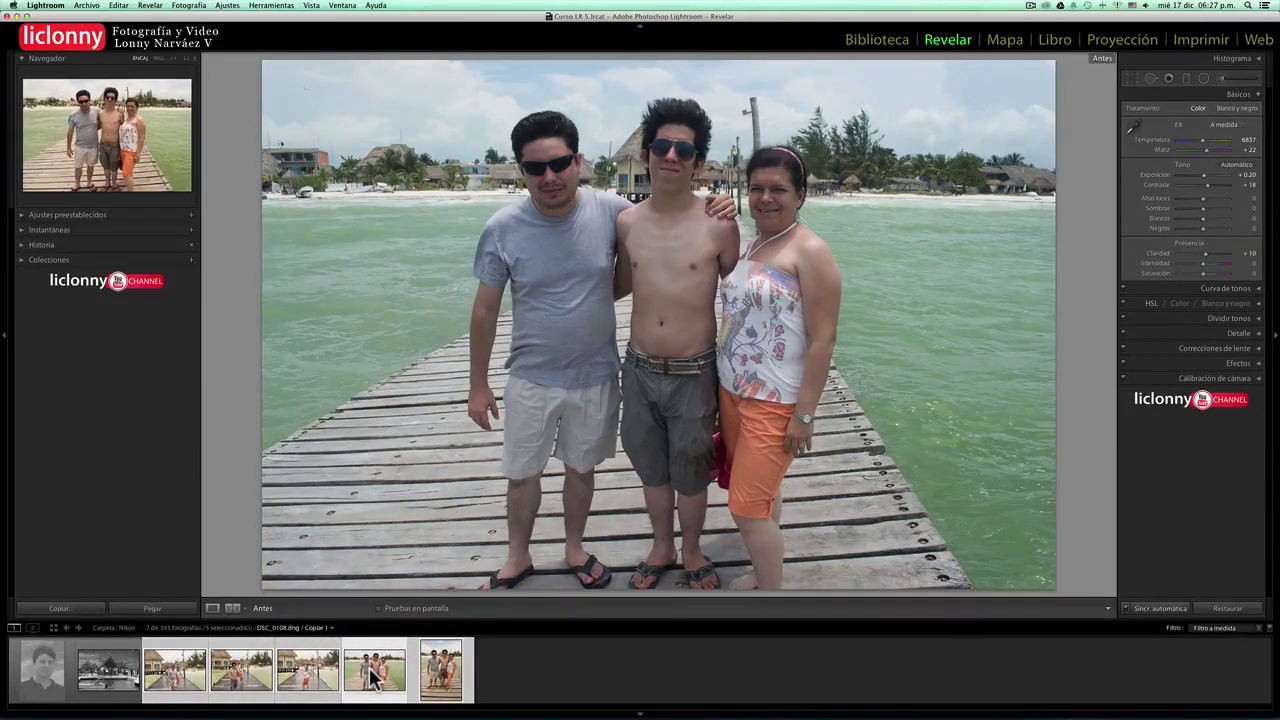
key(backslash)
click(447, 677)
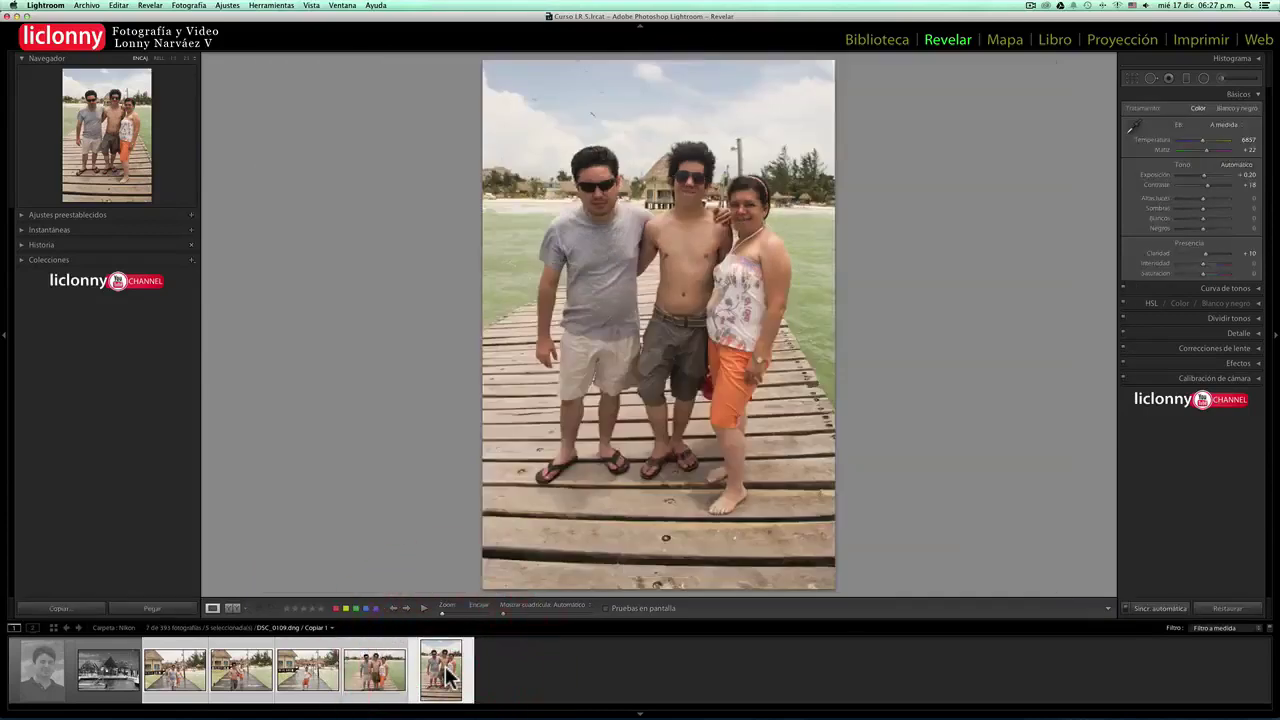
key(backslash)
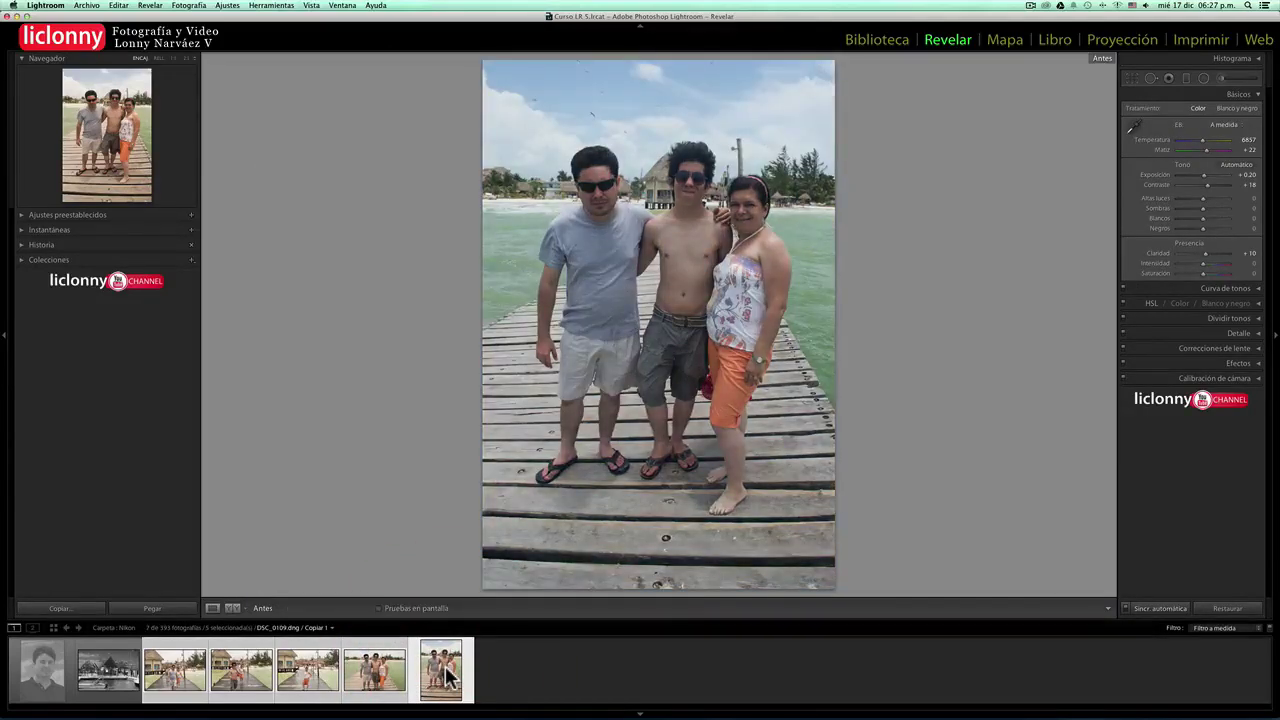
key(backslash)
click(188, 678)
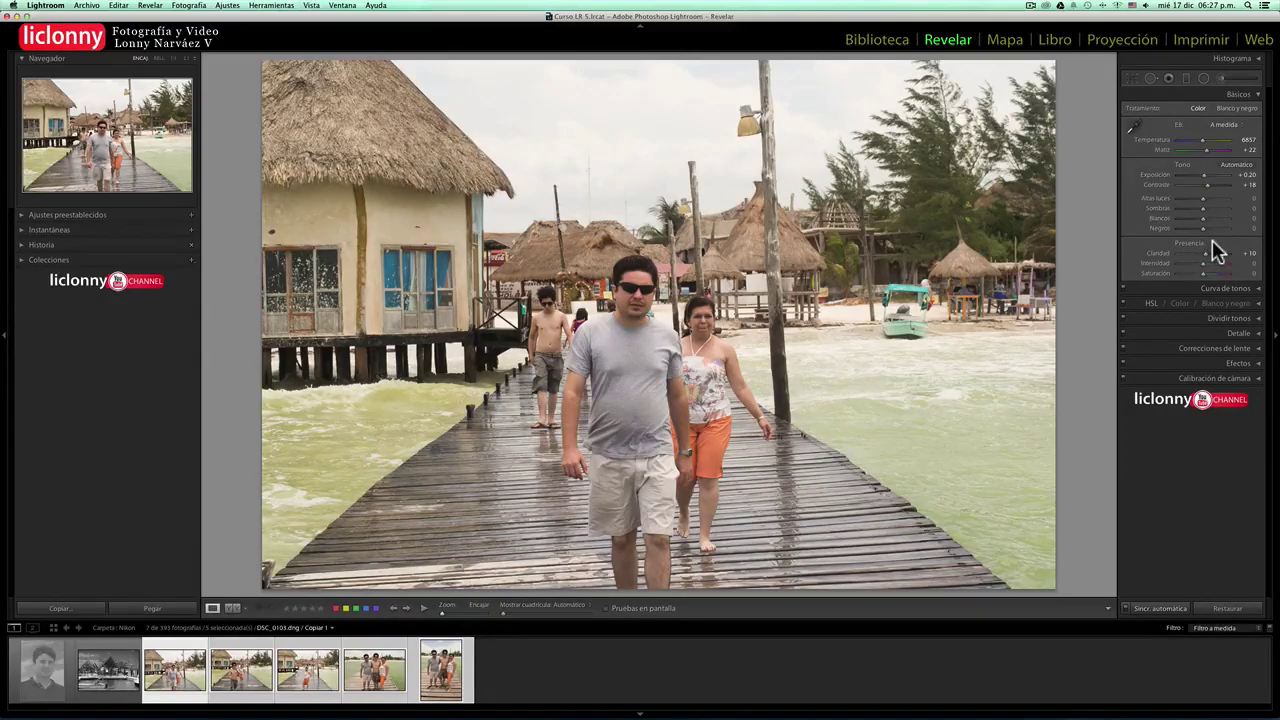
Leave the white balance presets unchanged and turn automatic syncing off
click(1237, 128)
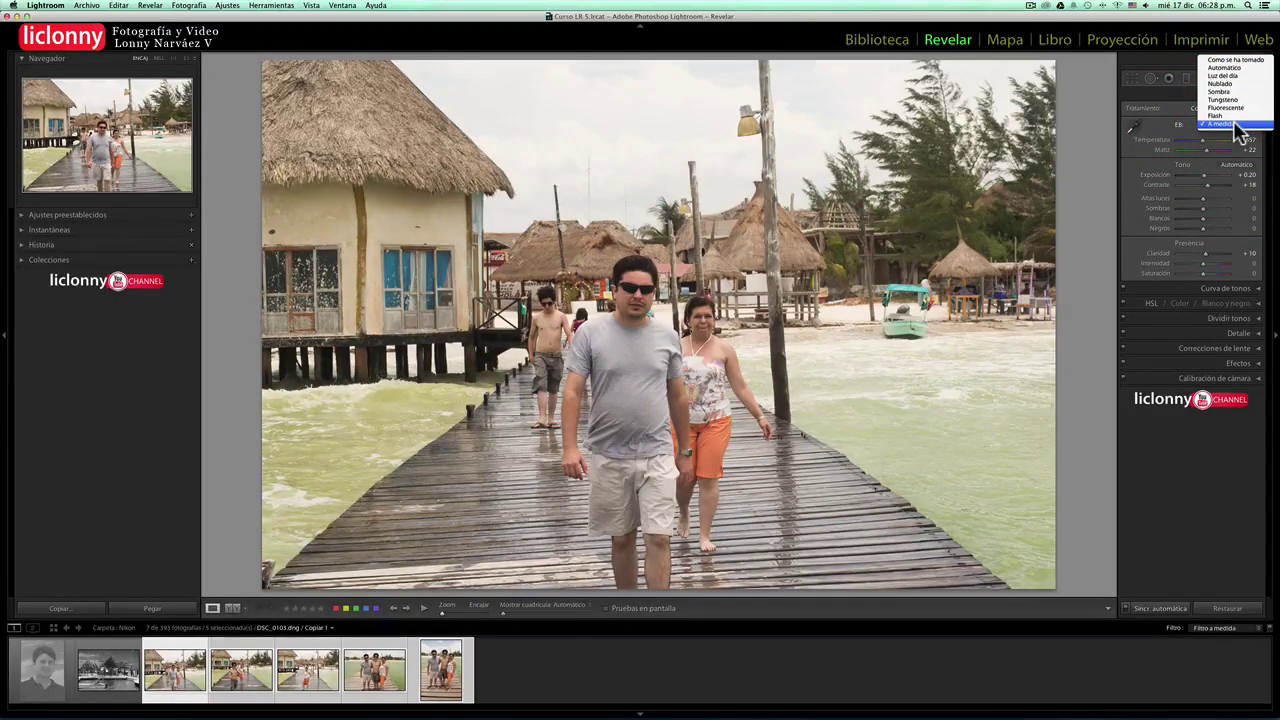
click(1237, 126)
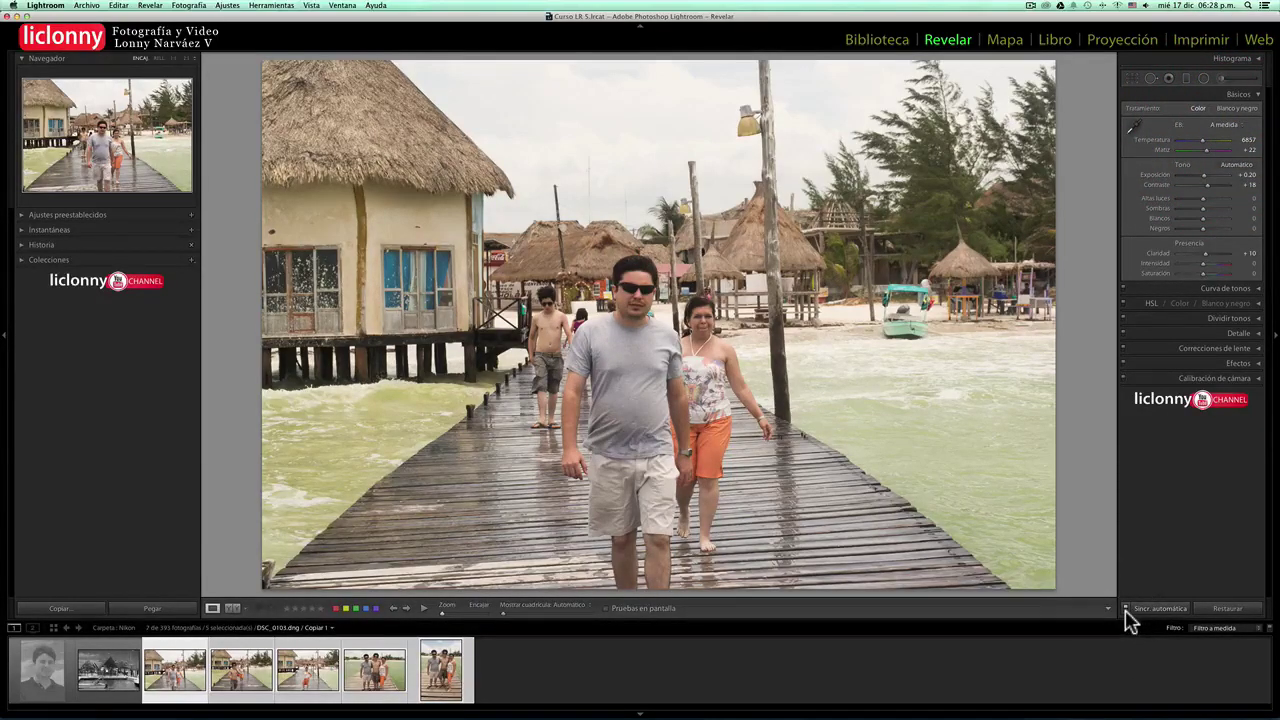
click(1125, 608)
Step through the filmstrip pier photos to the black-and-white boat photo
click(393, 667)
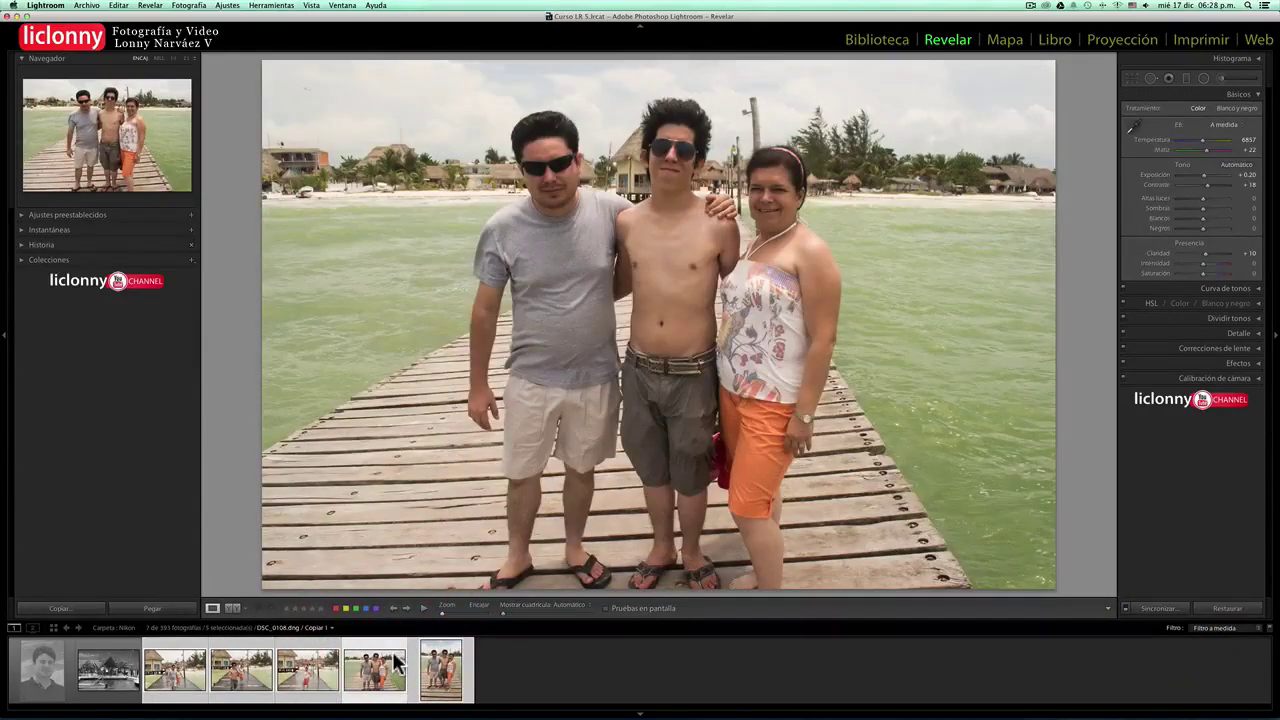
click(261, 676)
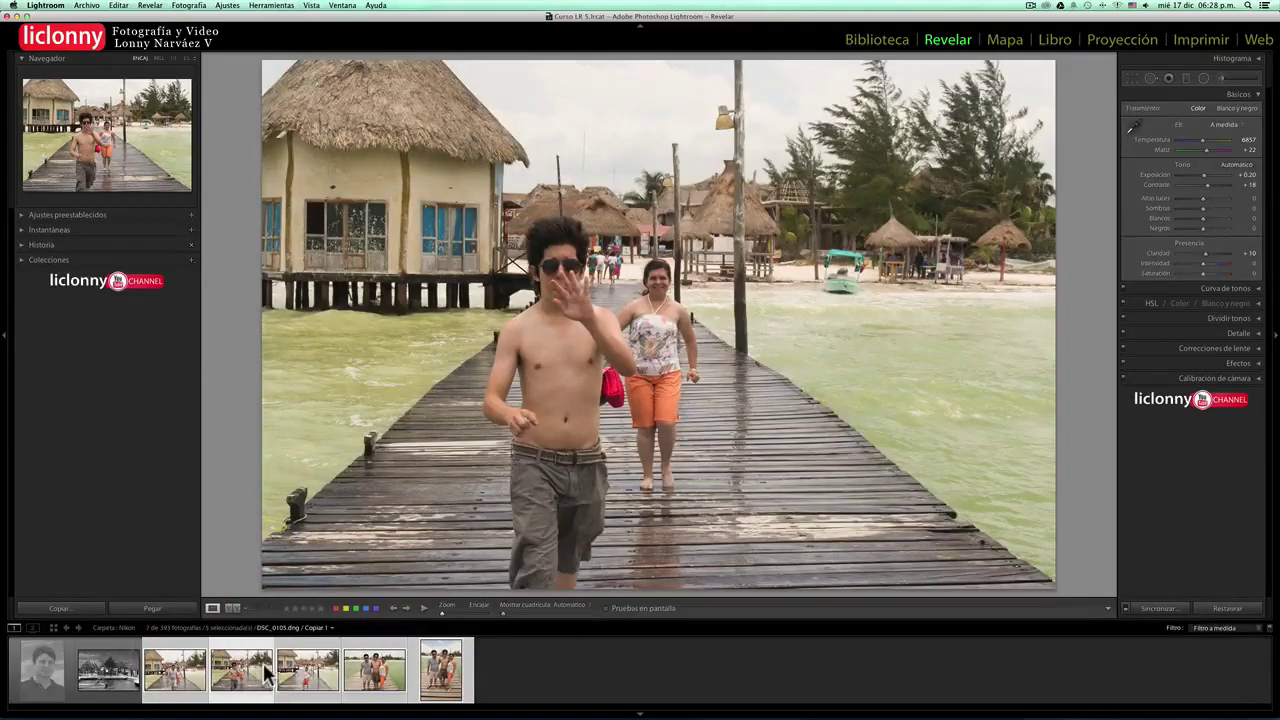
click(195, 672)
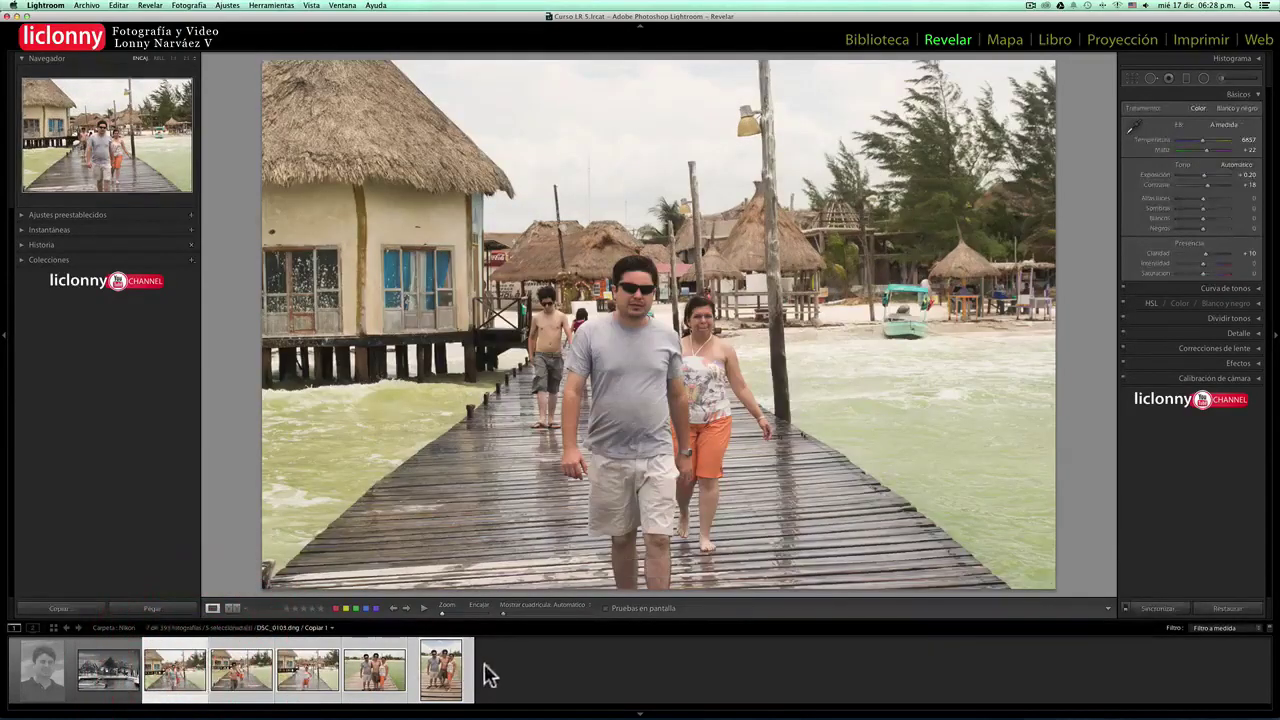
click(128, 676)
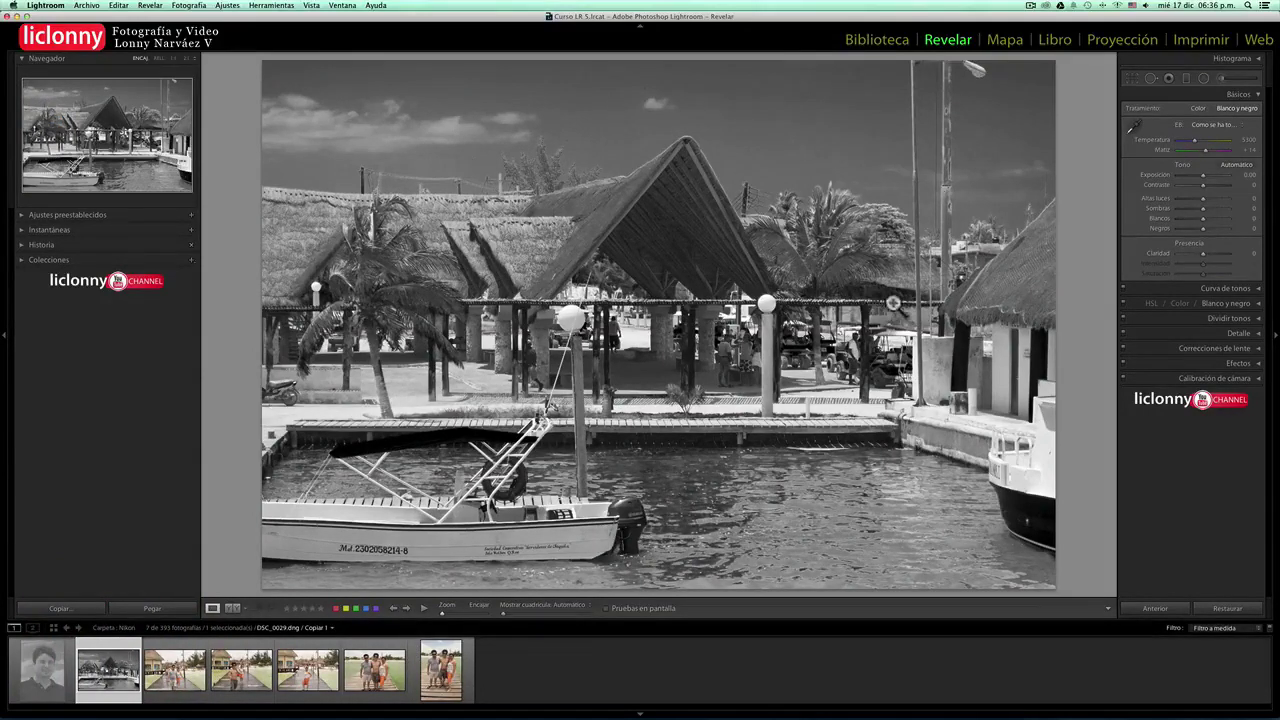
Select pier photos 3–7, re-enable automatic syncing, and pick up the WB eyedropper
click(188, 676)
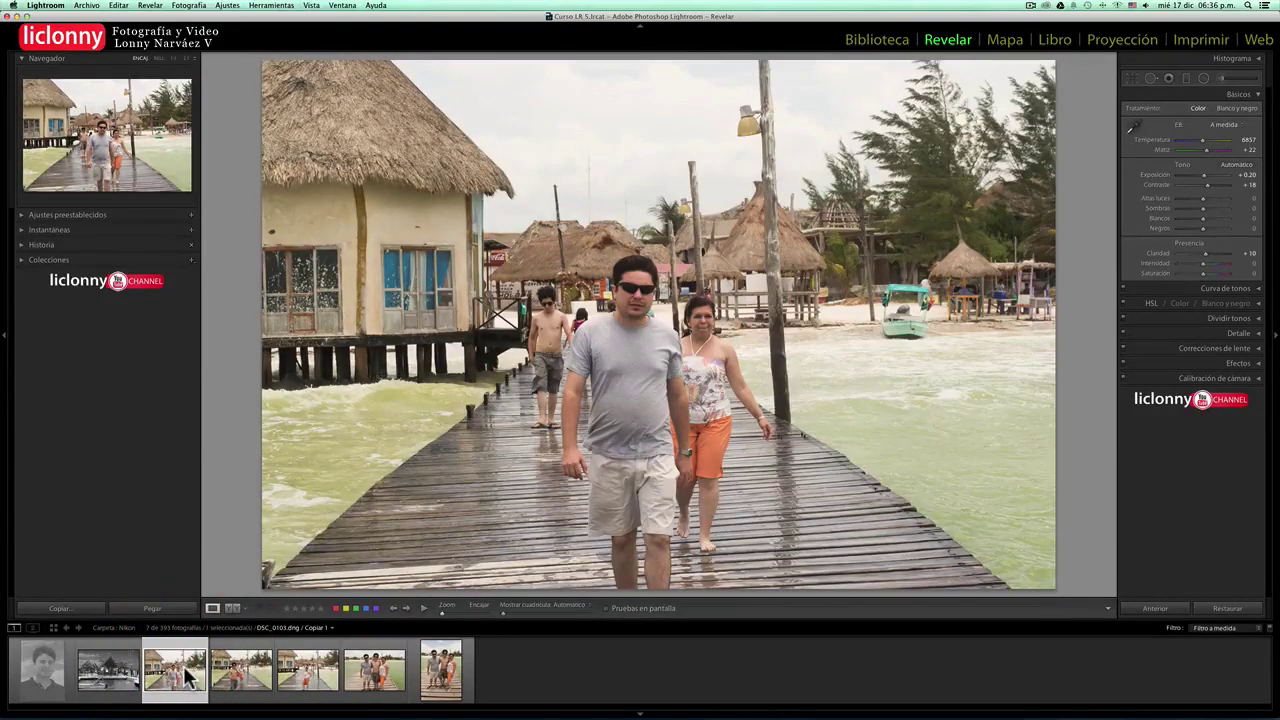
shift+click(444, 680)
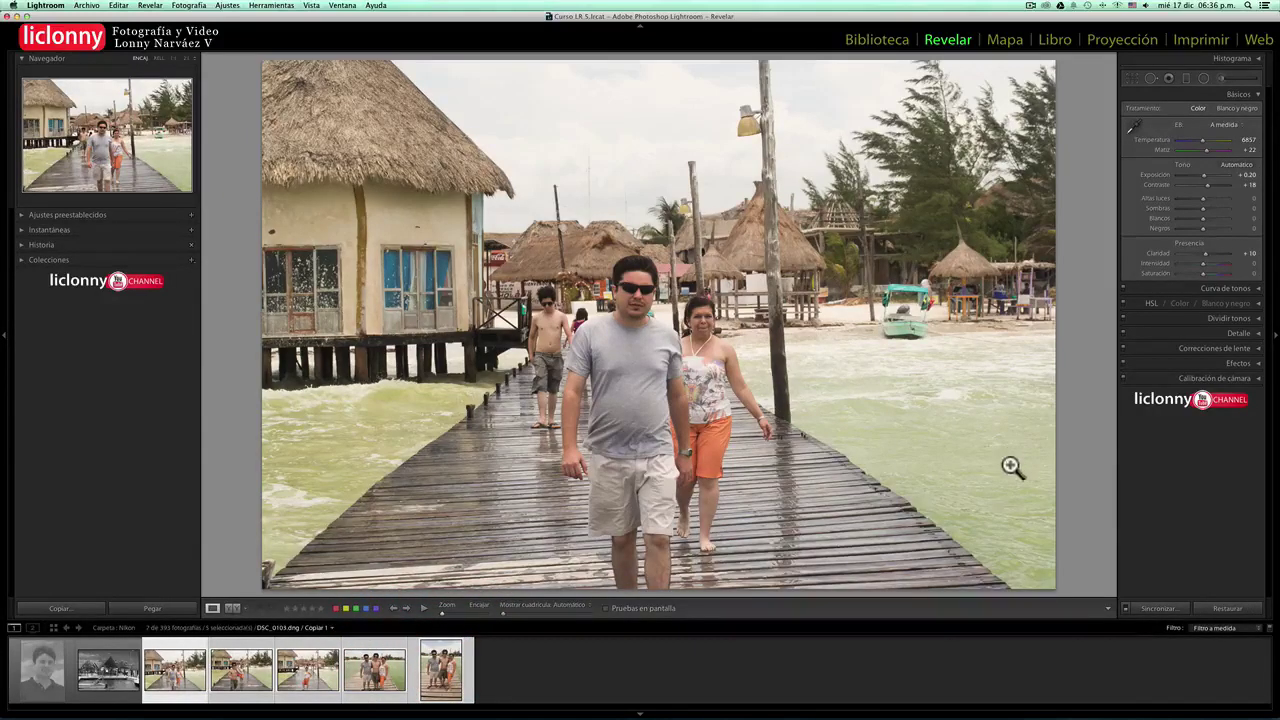
click(1124, 608)
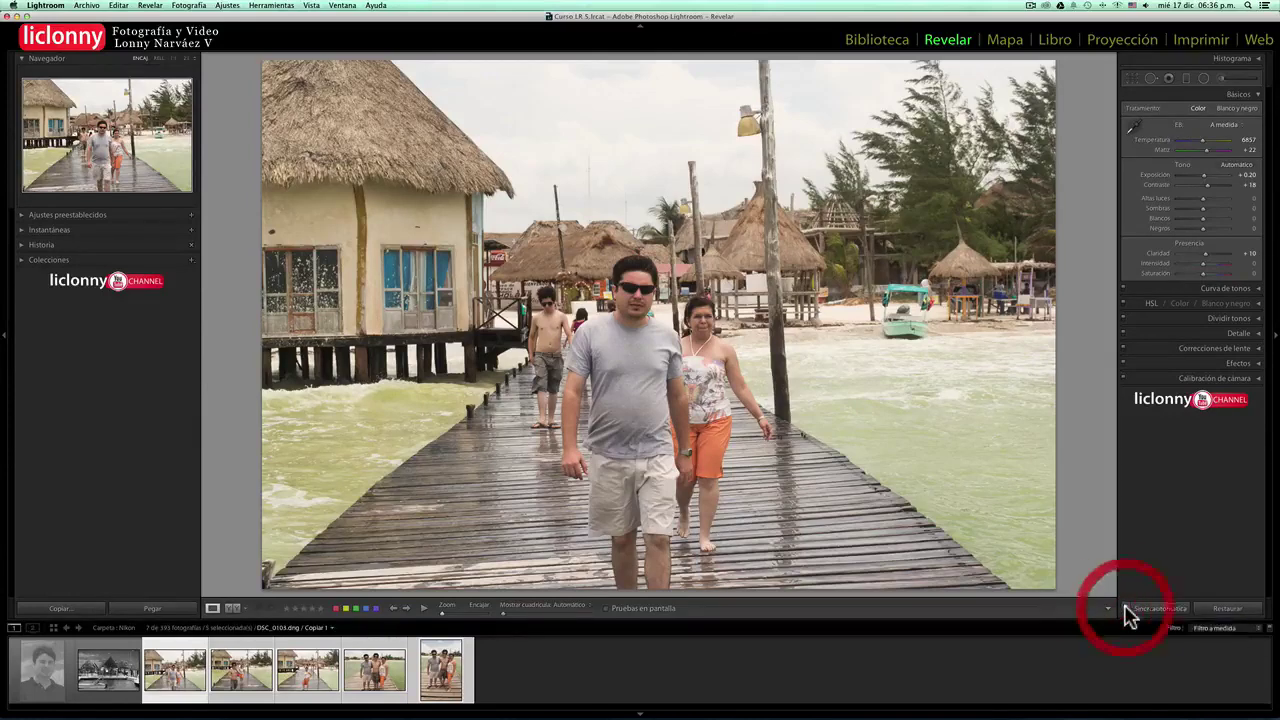
click(1136, 127)
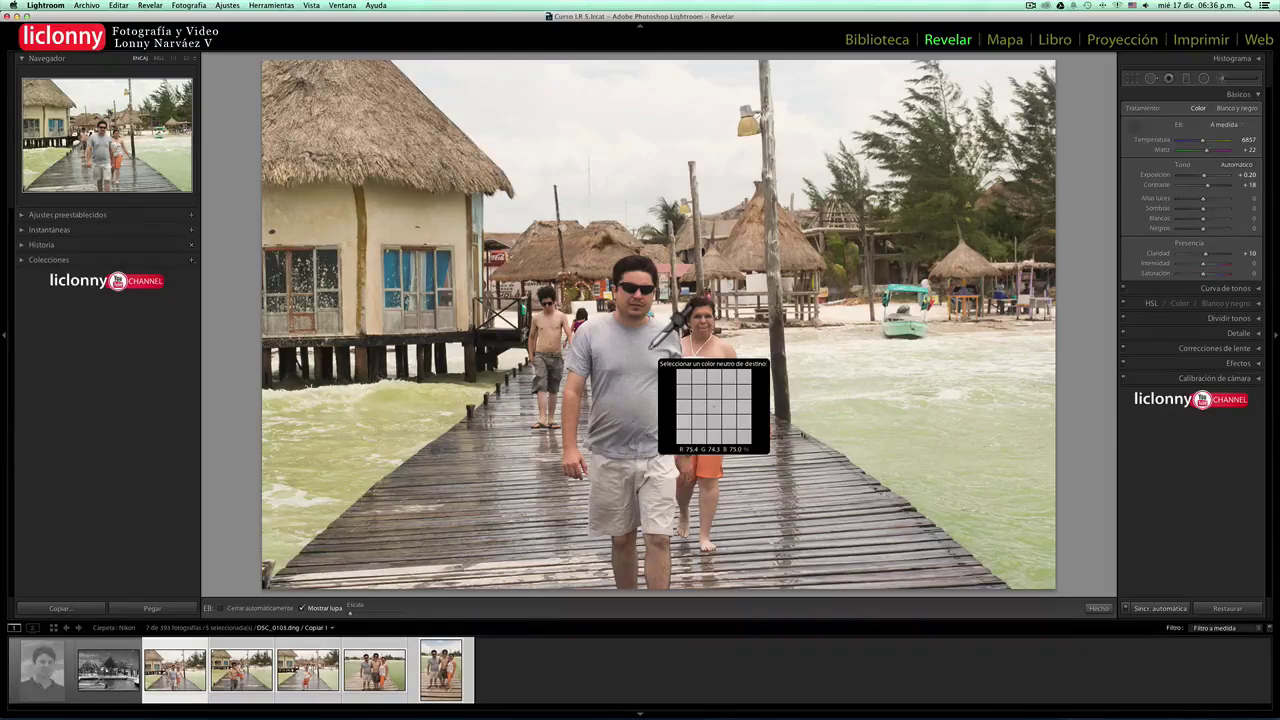
Sample two neutral spots with the eyedropper, giving temperature 6700 and tint +9
click(650, 346)
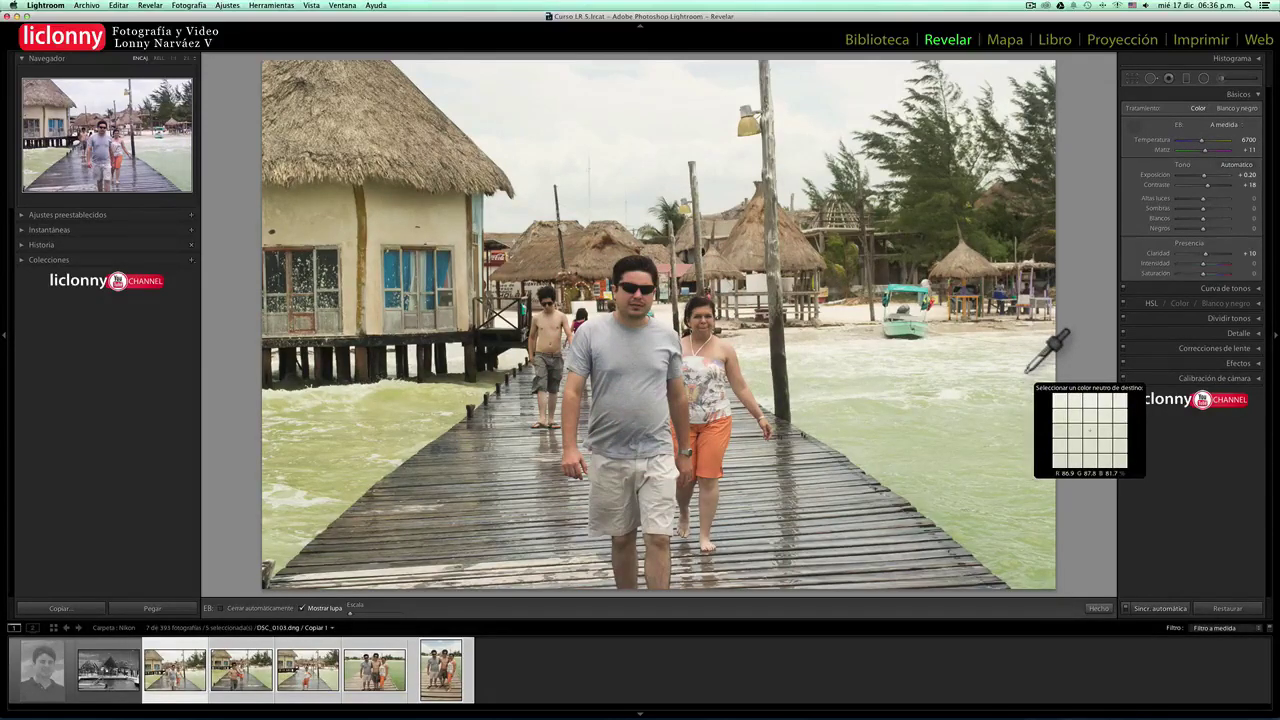
click(735, 303)
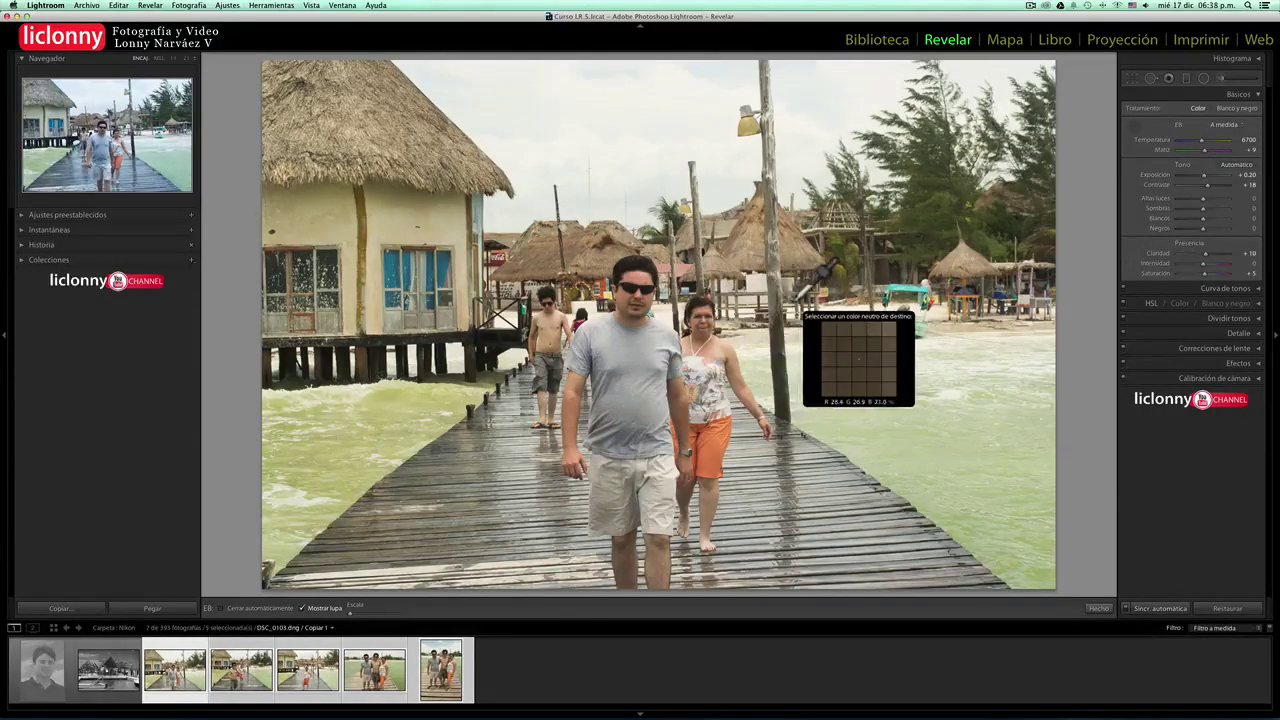